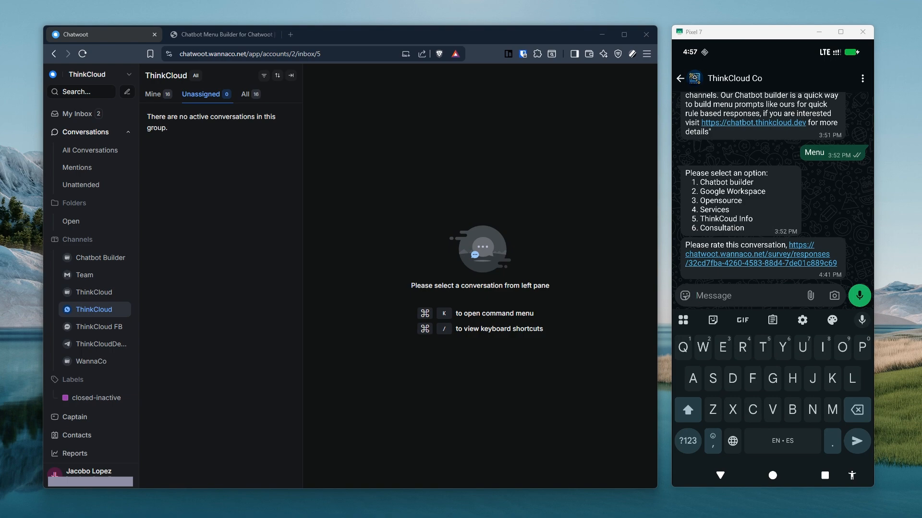
On the configuration page, start a chat in the website widget and send 'menu'.
left_click(235, 34)
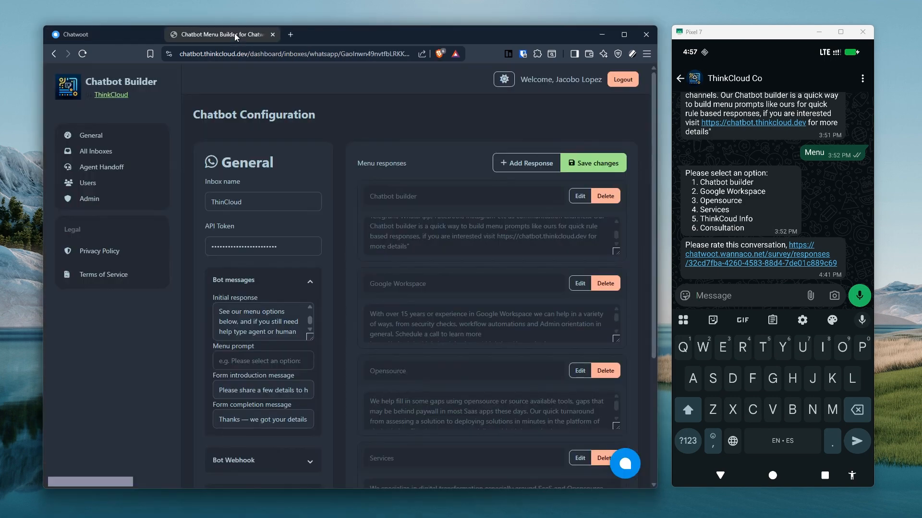
left_click(625, 464)
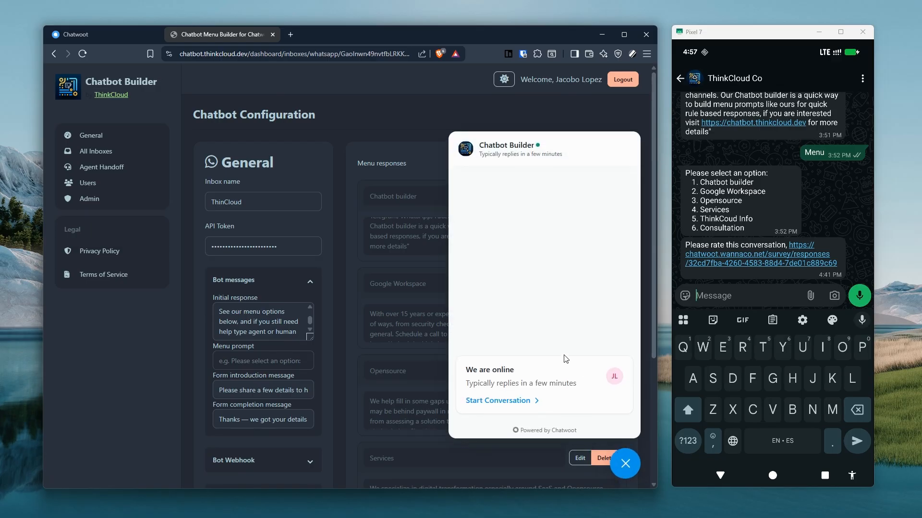
left_click(518, 403)
type("menu")
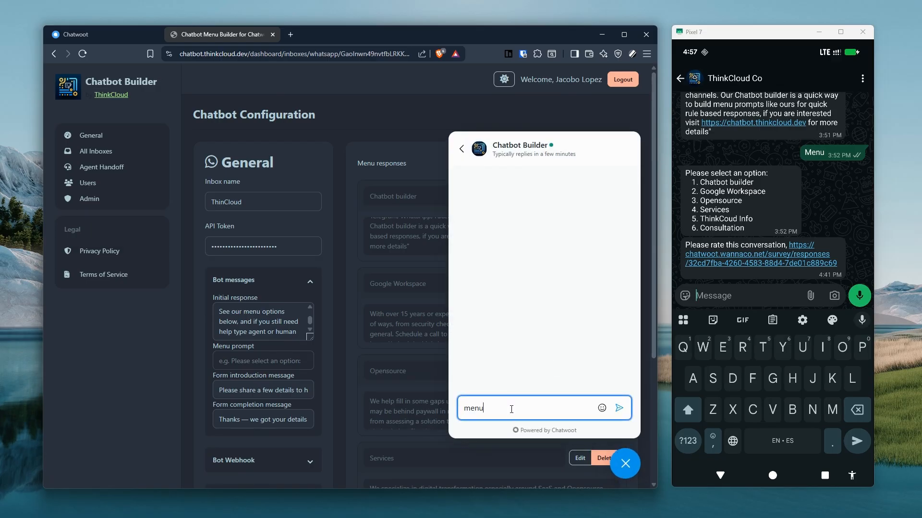
key("Return")
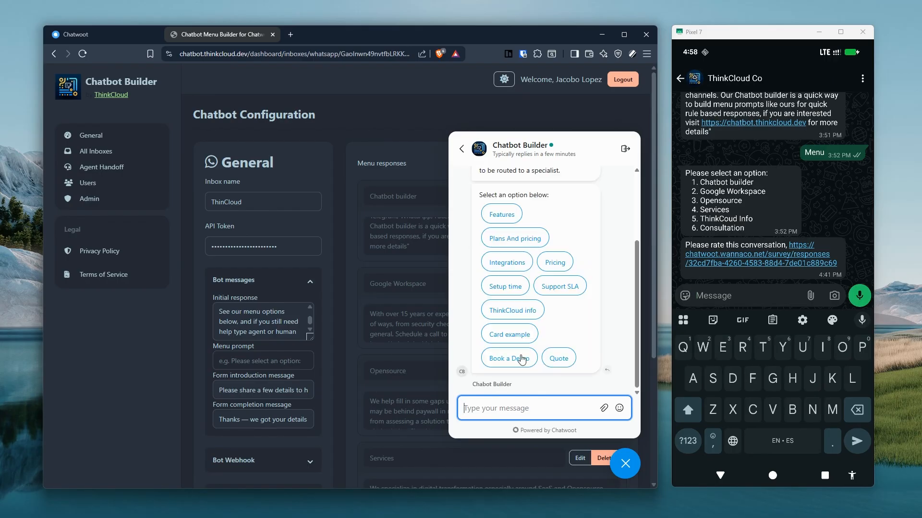
Pick Quote from the bot menu, try the form's Email field, and close the widget.
left_click(555, 360)
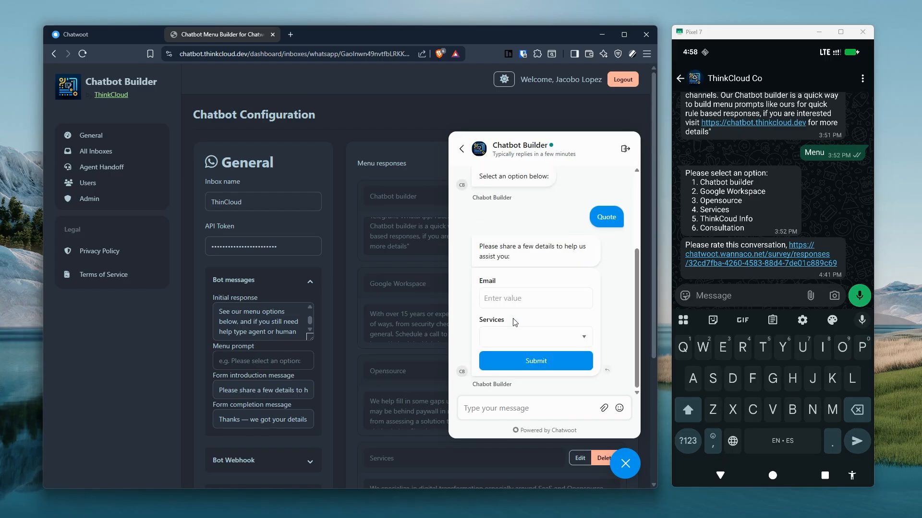
left_click(508, 299)
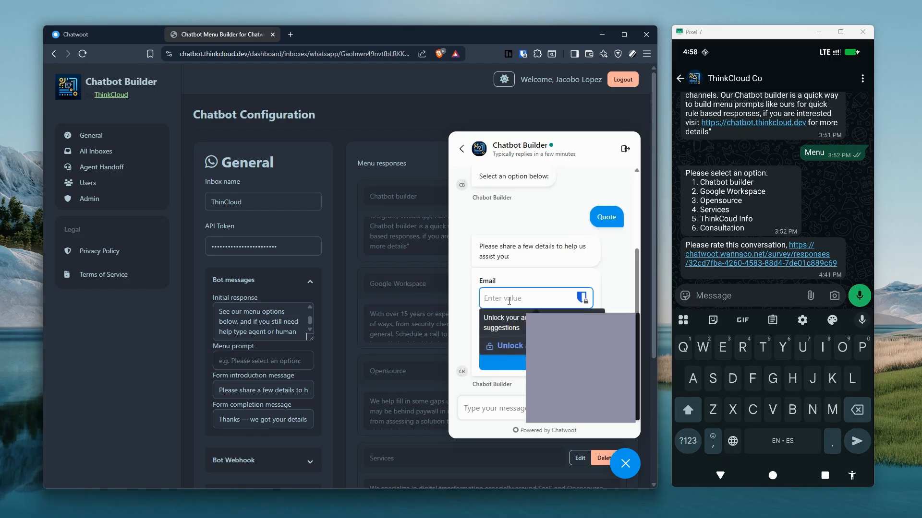
left_click(534, 224)
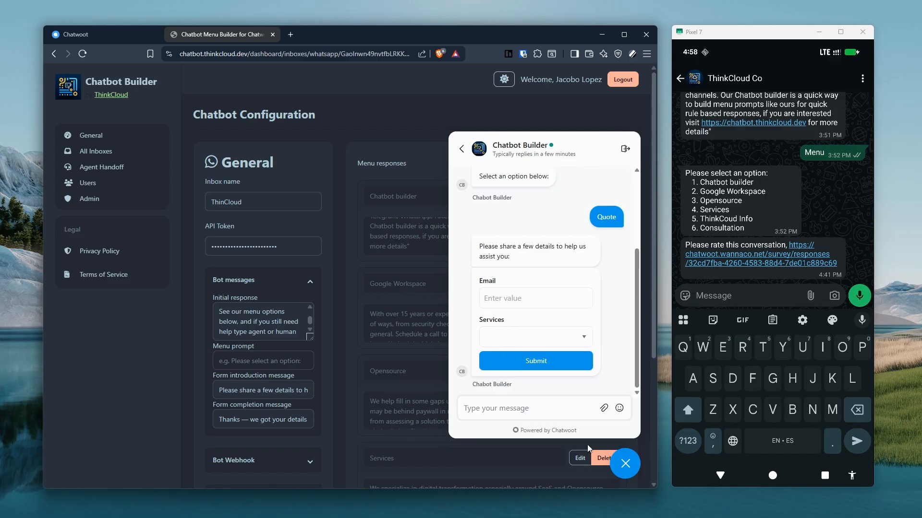
left_click(624, 464)
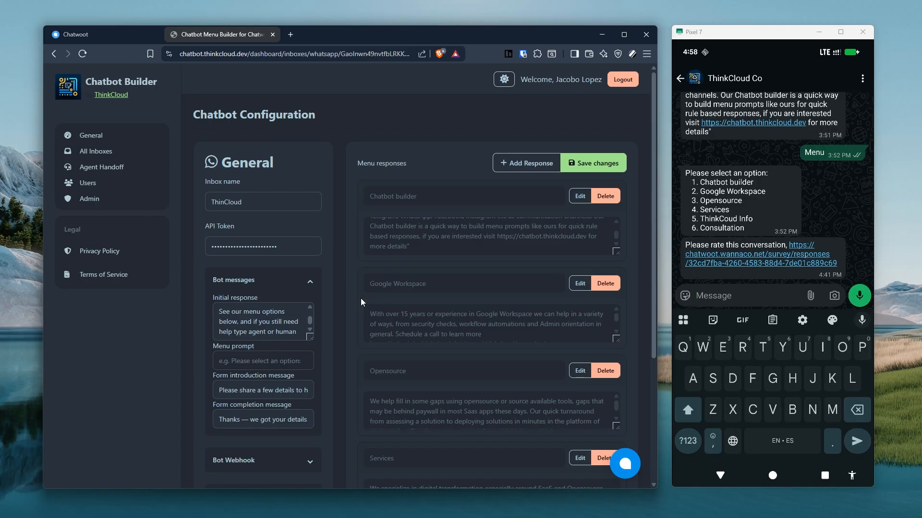
scroll(367, 322, "down", 4)
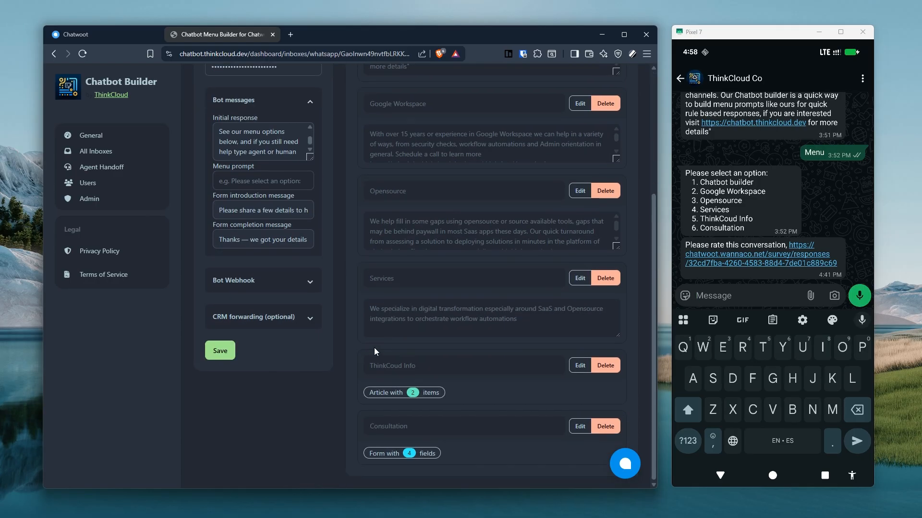
scroll(480, 217, "up", 3)
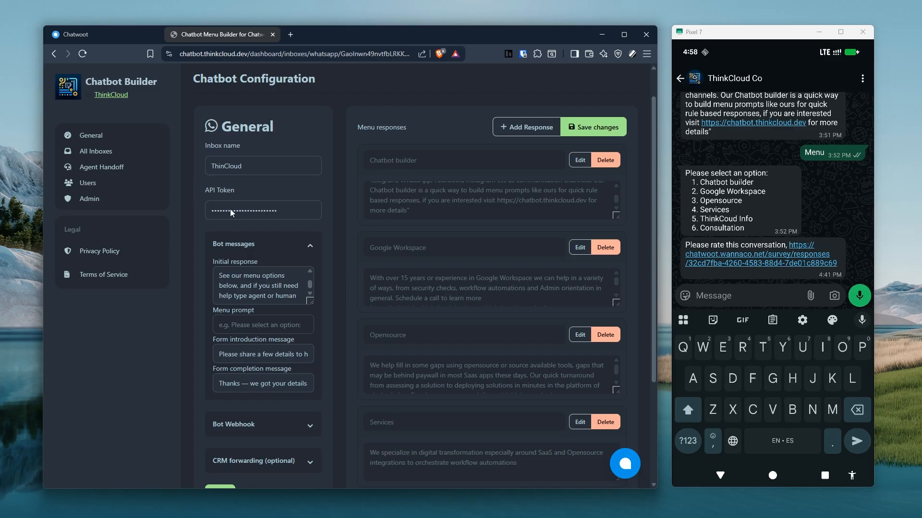
scroll(471, 261, "down", 1)
scroll(472, 261, "up", 1)
left_click(521, 130)
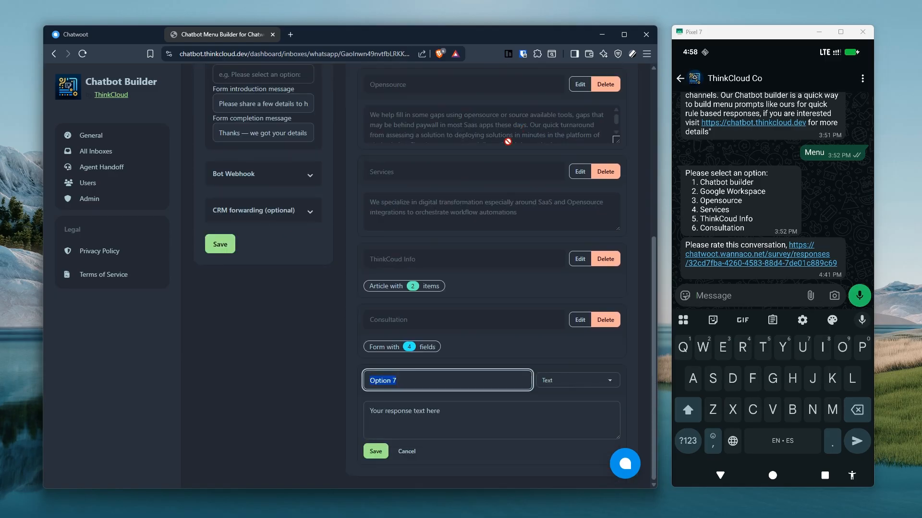
left_click(572, 379)
left_click(561, 358)
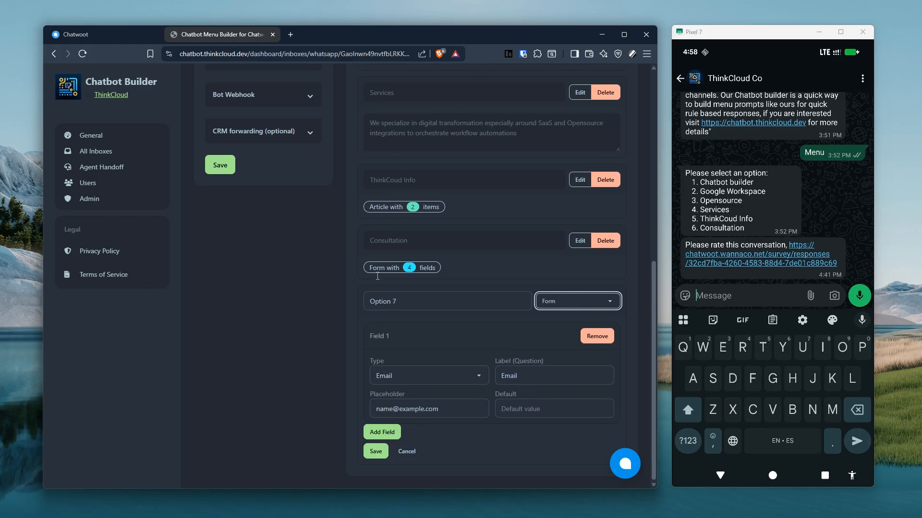
left_click(408, 453)
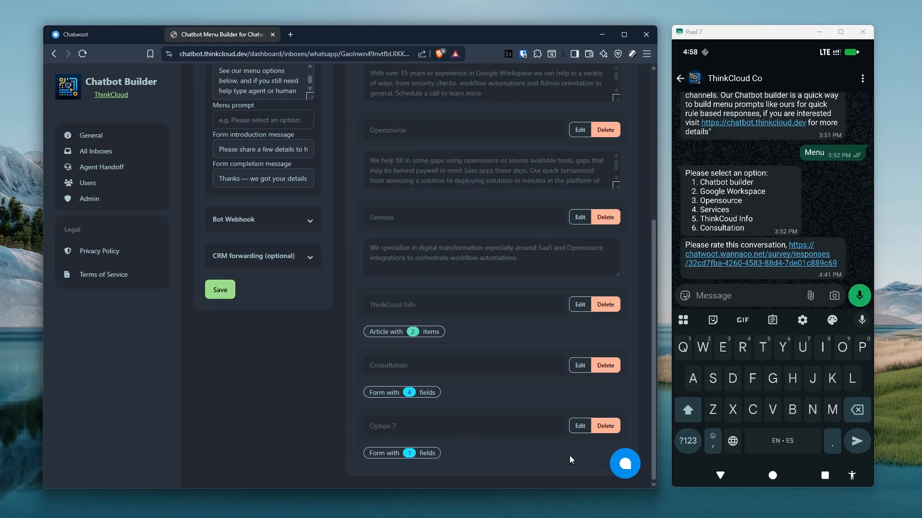
left_click(603, 427)
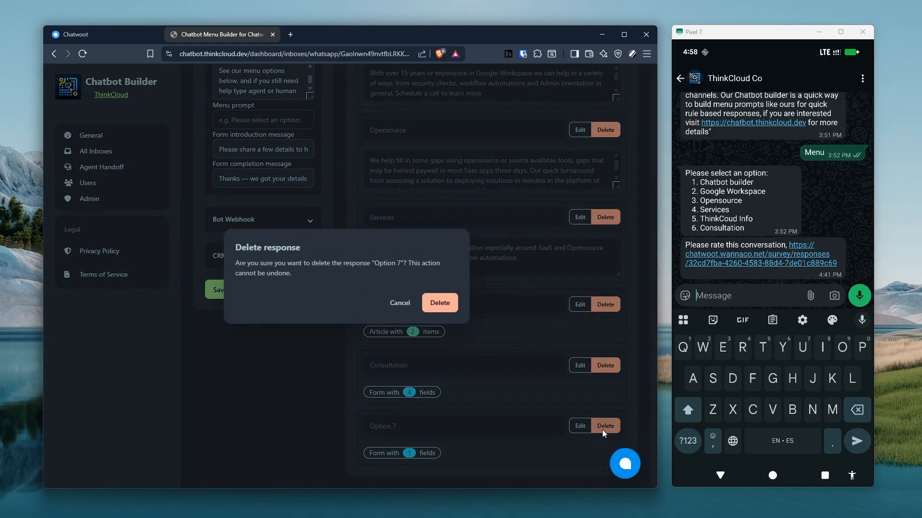
left_click(440, 303)
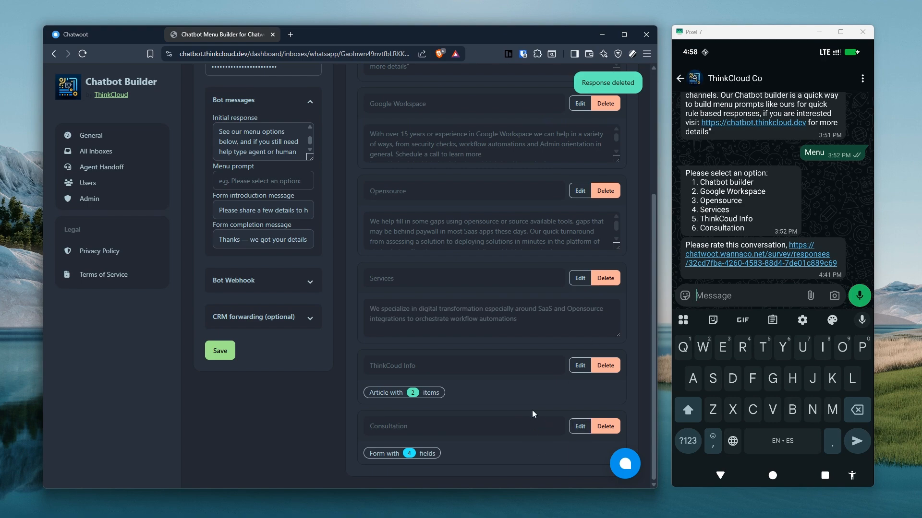
Open the Consultation response and look over its Name, Email, select and comment fields.
left_click(571, 431)
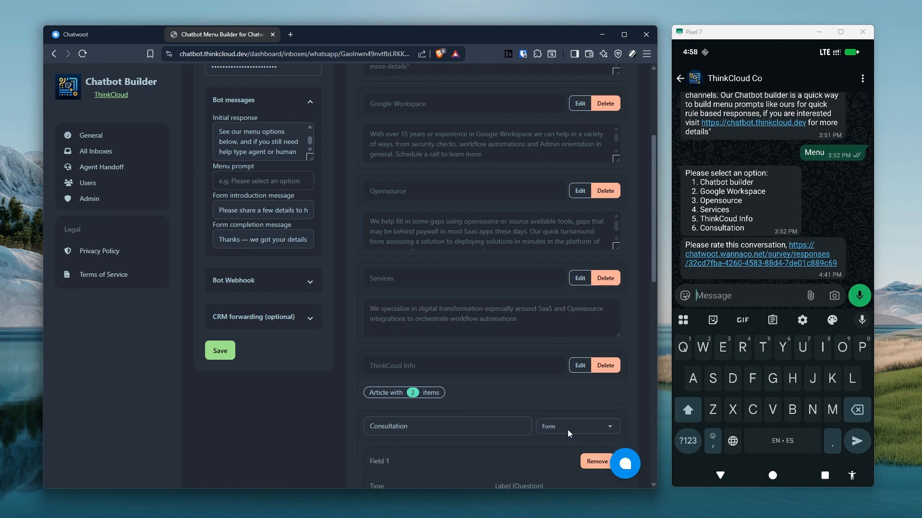
scroll(431, 417, "down", 3)
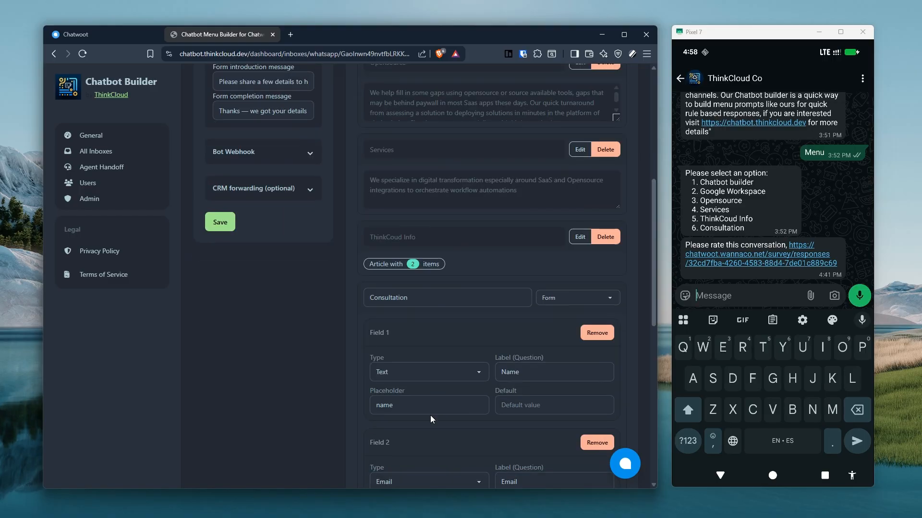
scroll(439, 419, "down", 1)
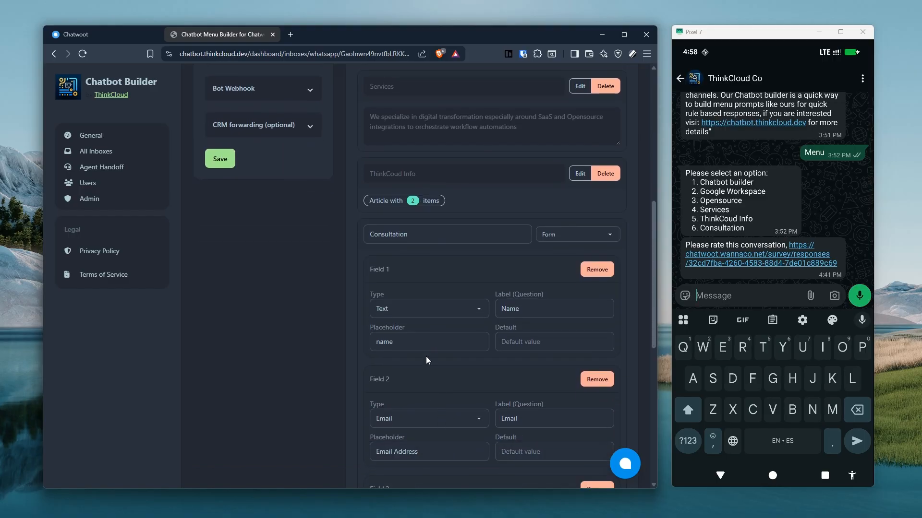
scroll(425, 357, "down", 5)
scroll(437, 312, "up", 2)
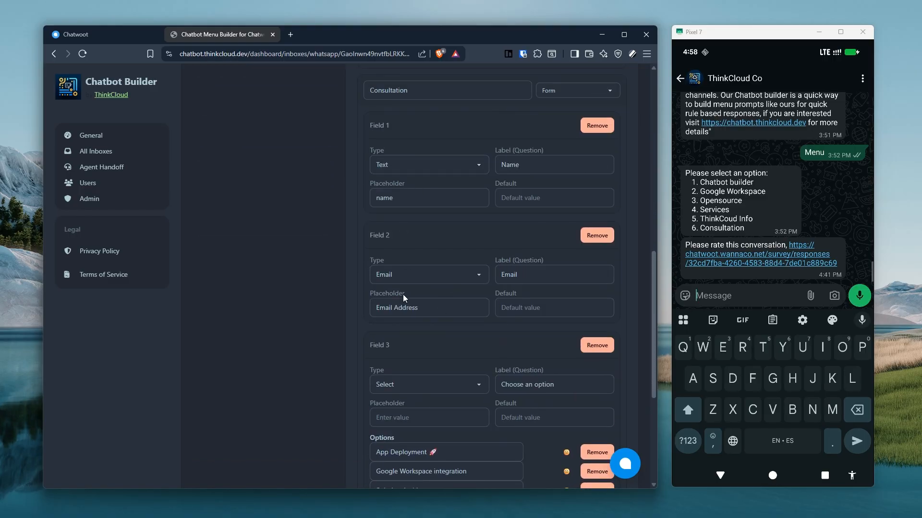
scroll(393, 214, "up", 1)
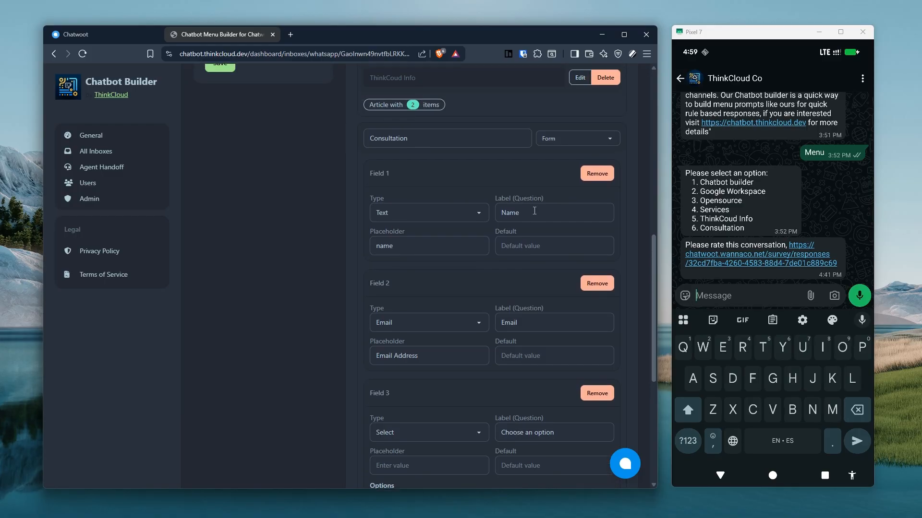
scroll(464, 219, "up", 1)
At the select field's options list, add a New Option and then remove it again.
scroll(510, 347, "down", 2)
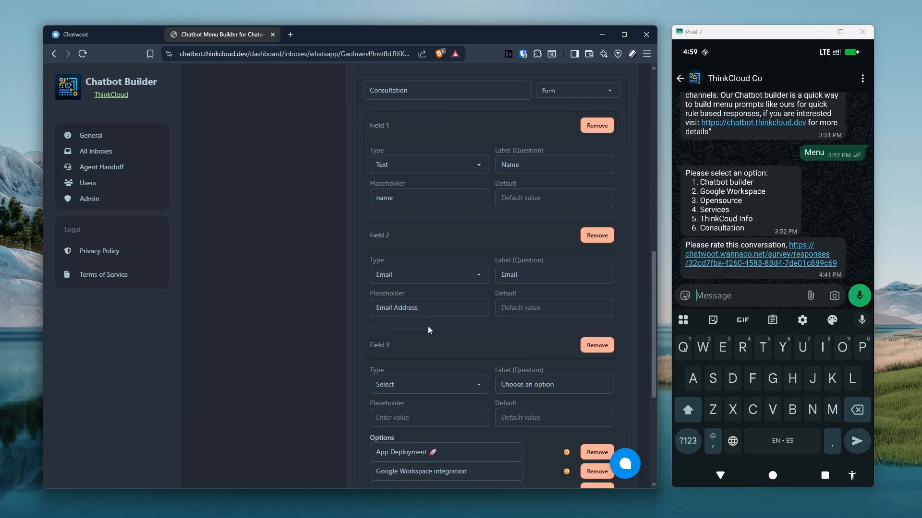
scroll(438, 345, "down", 2)
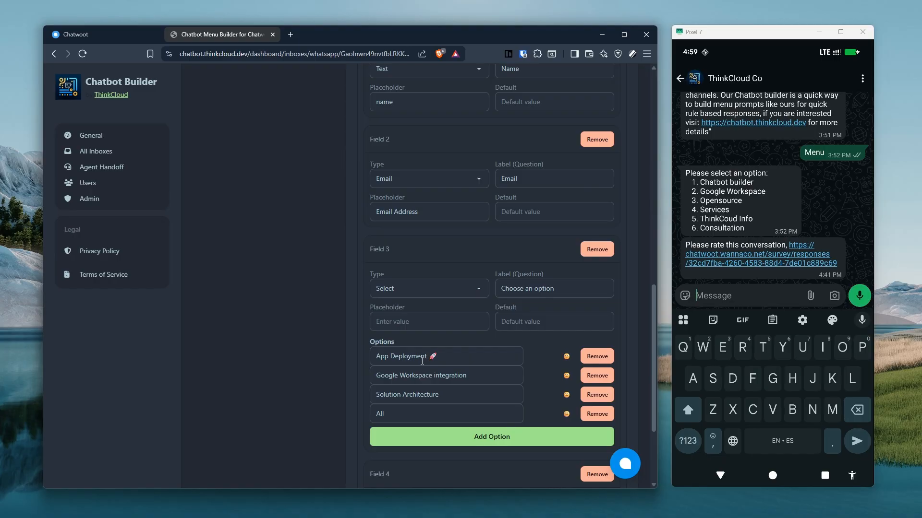
scroll(423, 360, "down", 3)
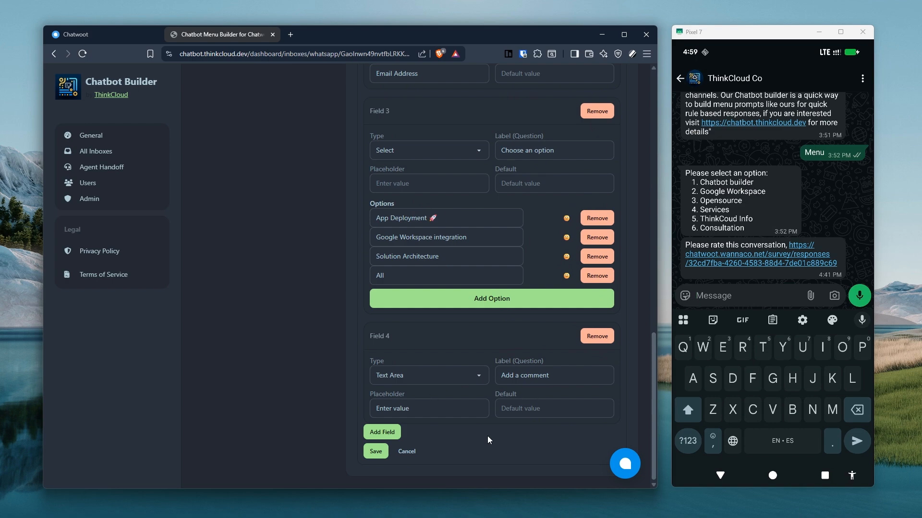
scroll(425, 431, "up", 4)
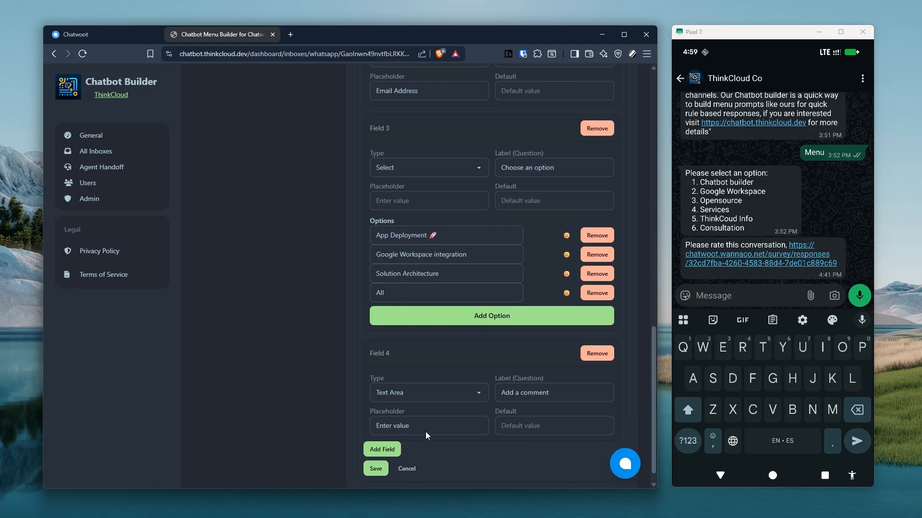
scroll(425, 431, "up", 4)
scroll(479, 273, "down", 8)
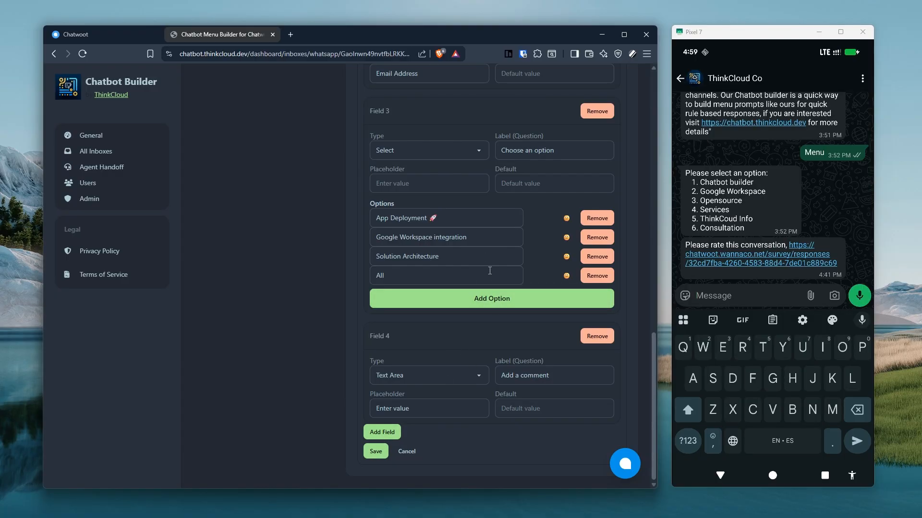
left_click(500, 298)
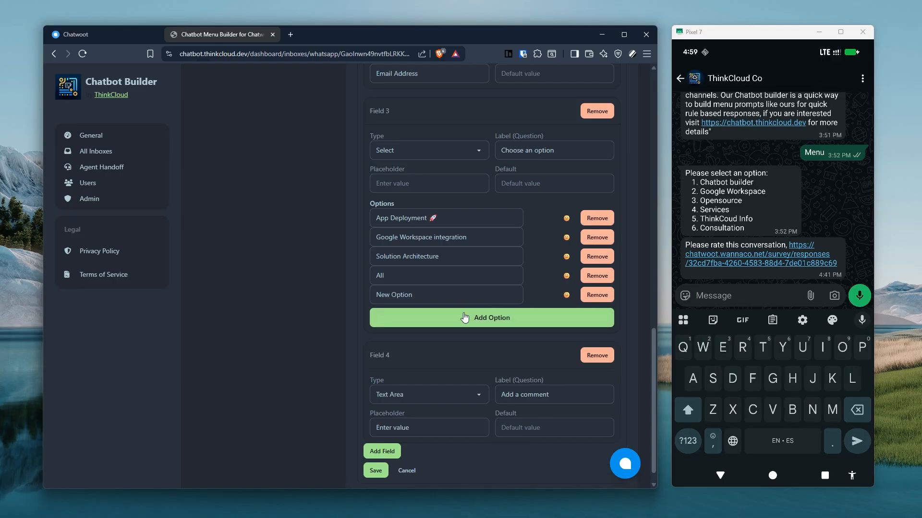
left_click(595, 296)
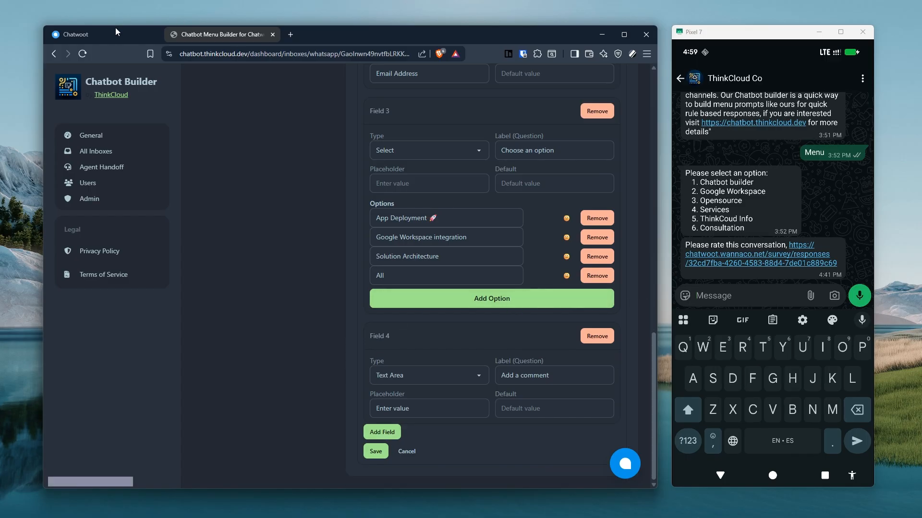
Send 'Hello' from the emulator's WhatsApp chat to get the bot's six-option menu in Chatwoot.
left_click(103, 36)
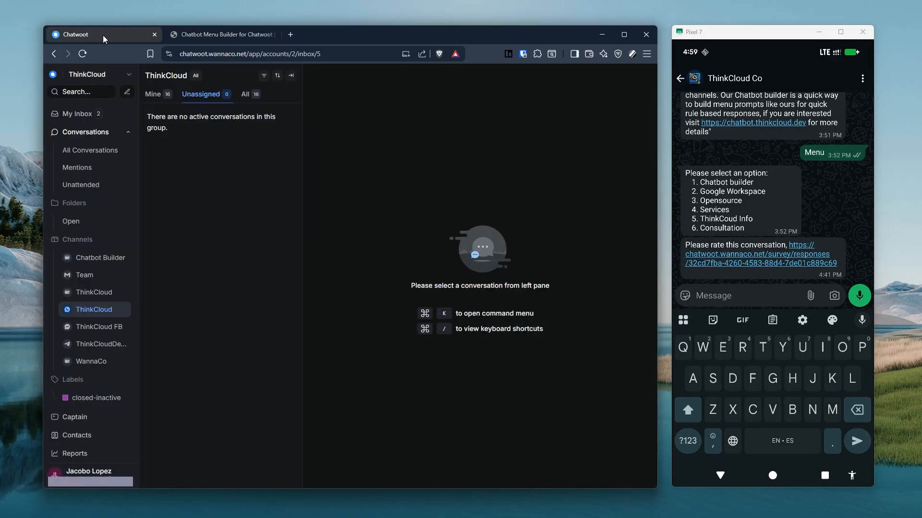
left_click(726, 297)
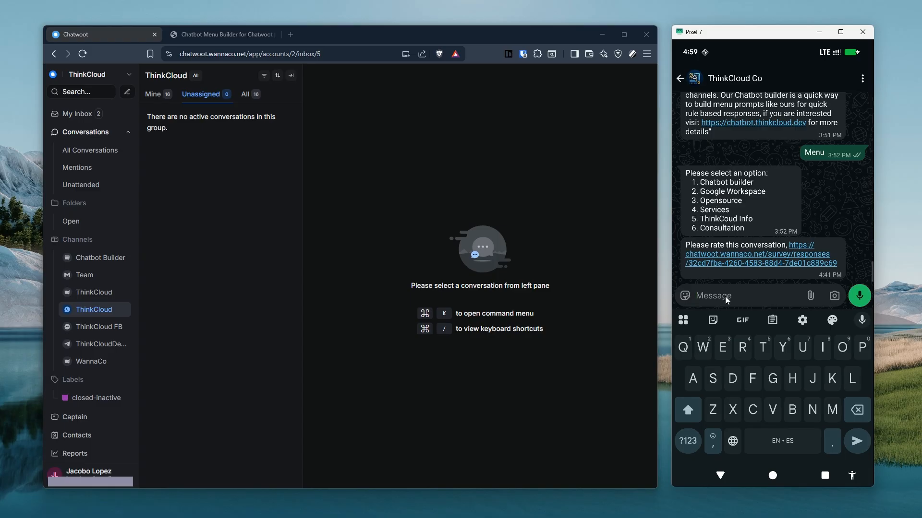
type("hek")
key("BackSpace")
type("llo")
key("Return")
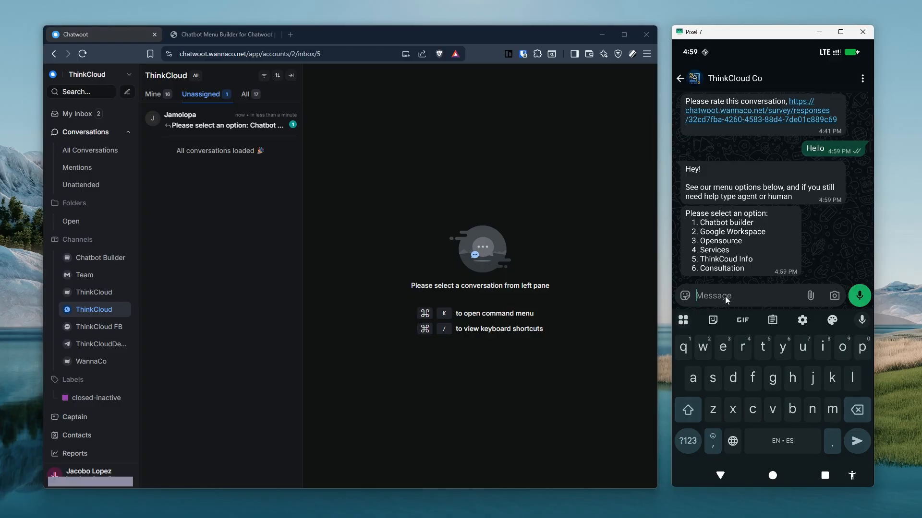
left_click(204, 38)
Enlarge the Initial response box to read the full greeting, and open the Agent Handoff settings.
scroll(342, 225, "up", 15)
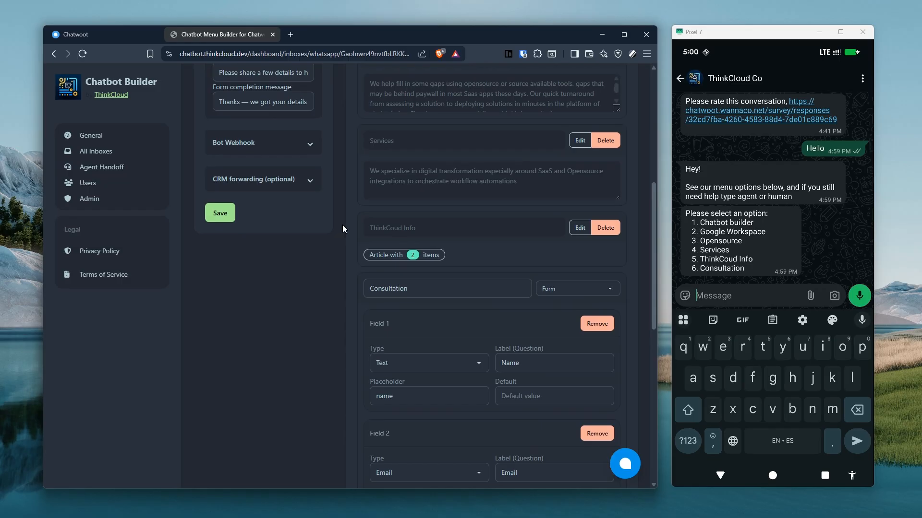
scroll(246, 143, "up", 2)
left_click(236, 139)
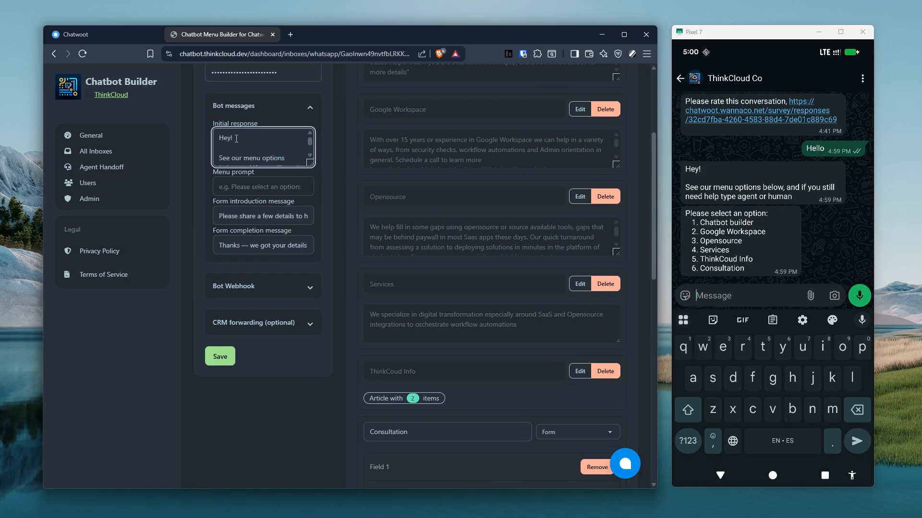
scroll(254, 153, "down", 2)
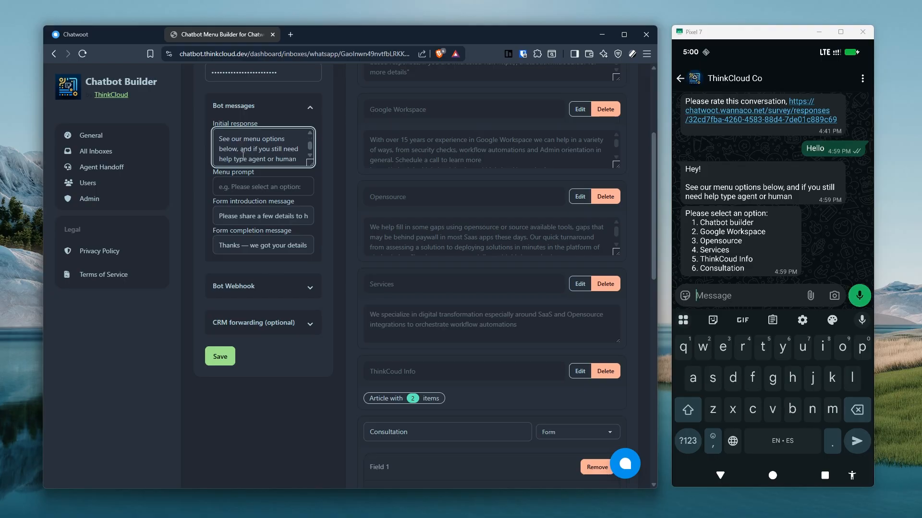
left_click_drag(312, 164, 313, 211)
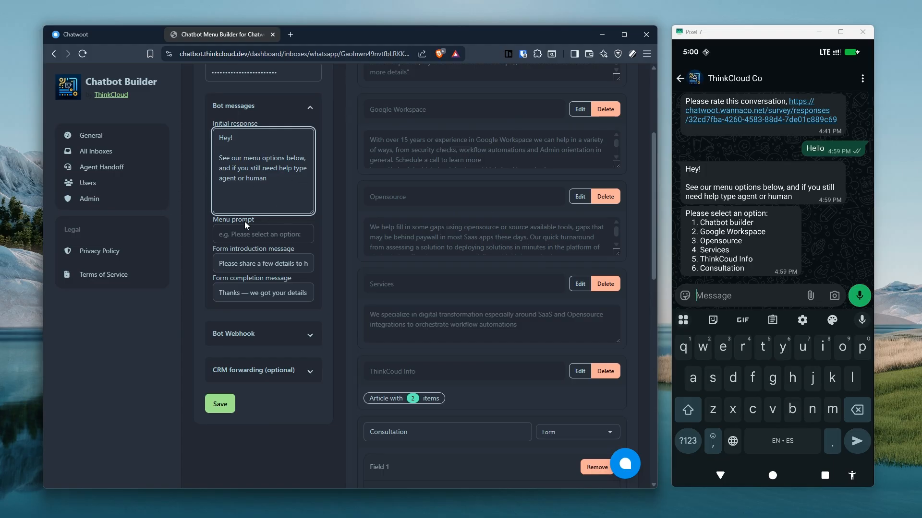
left_click(95, 171)
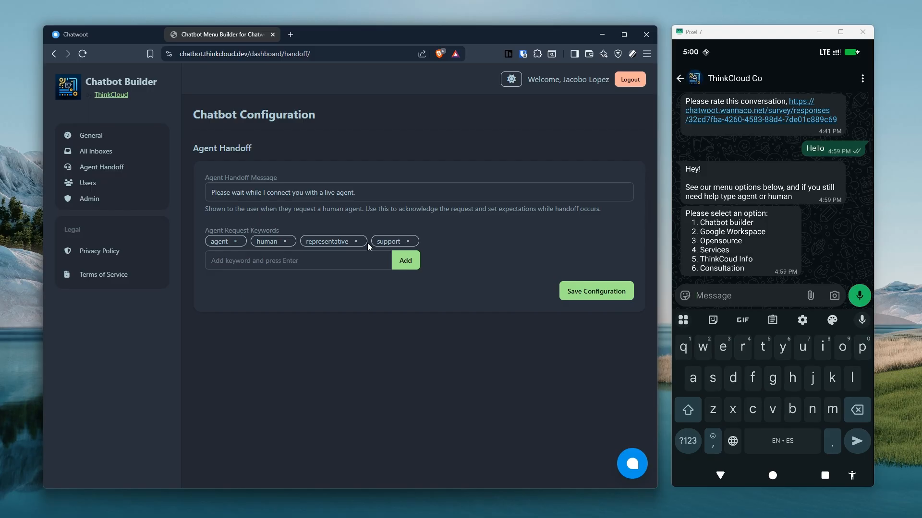
Reload the Agent Handoff settings, and open the All Inboxes list.
left_click(97, 175)
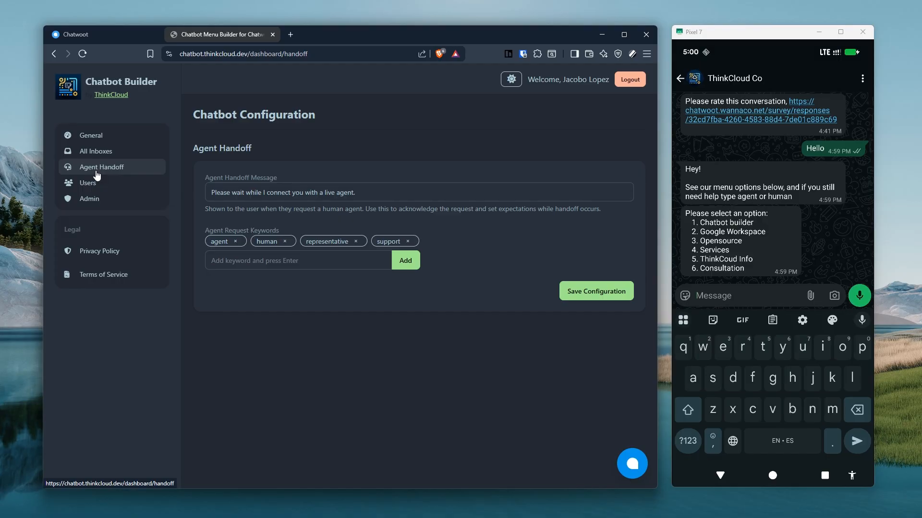
left_click(97, 172)
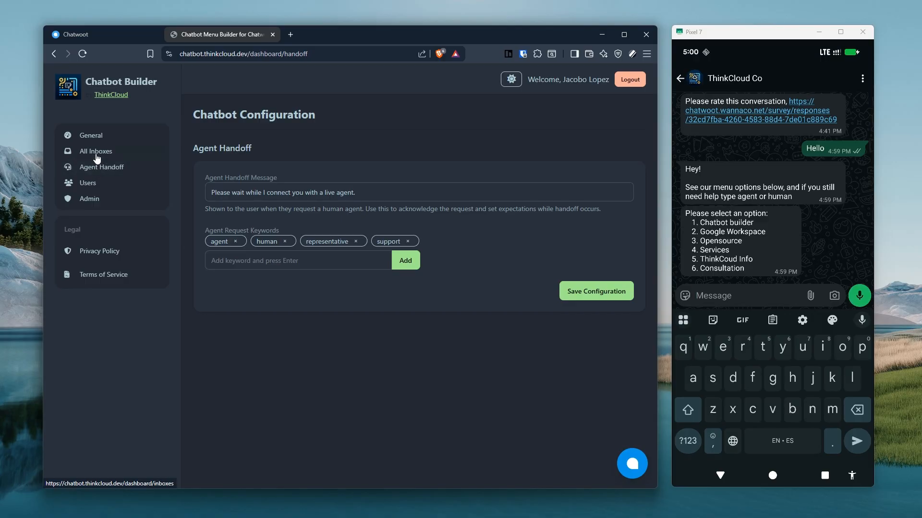
left_click(96, 151)
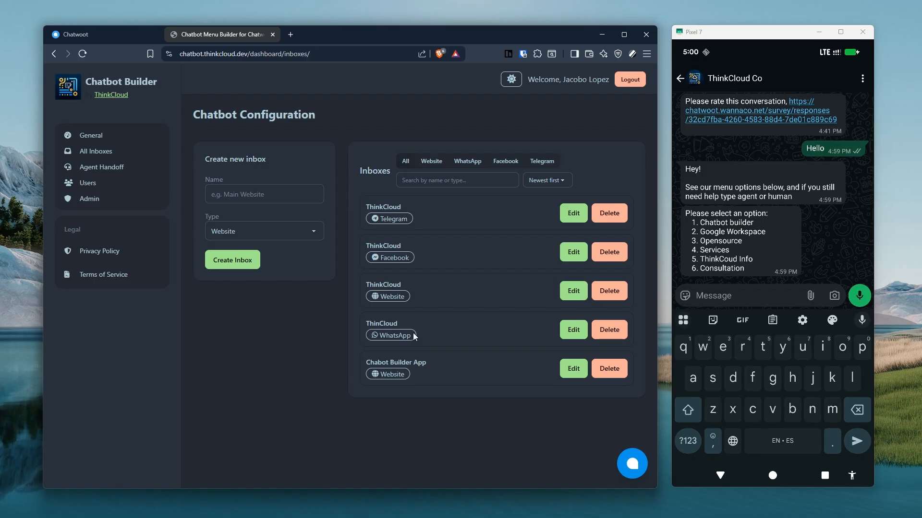
Send '1' and then 'Menu' in the WhatsApp chat and read the bot's replies.
scroll(295, 331, "down", 5)
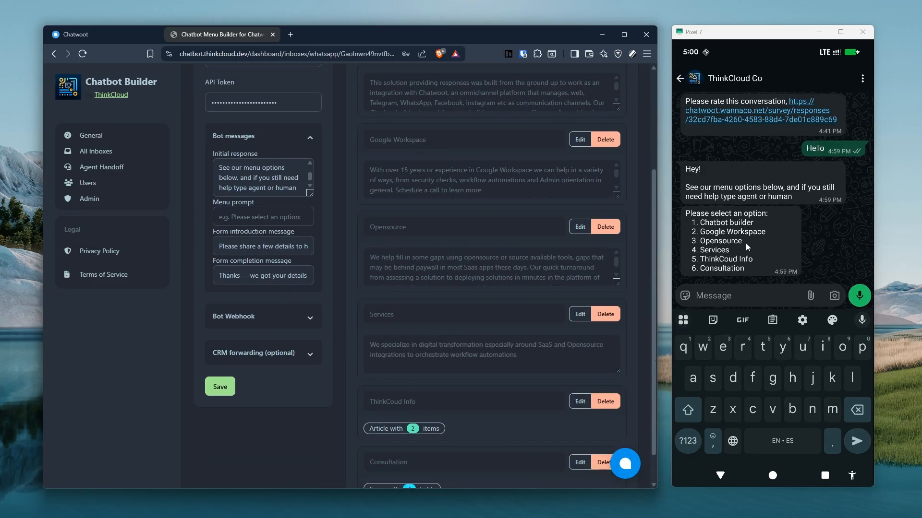
left_click(726, 298)
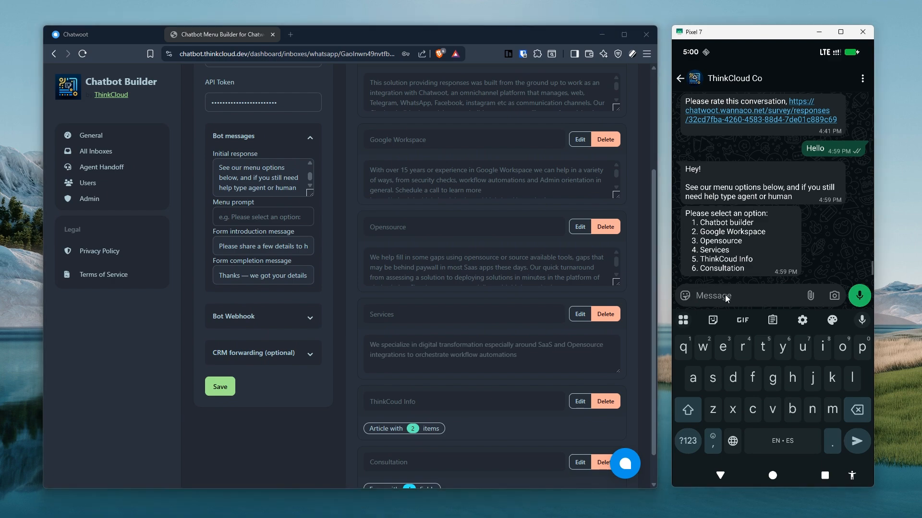
type("1")
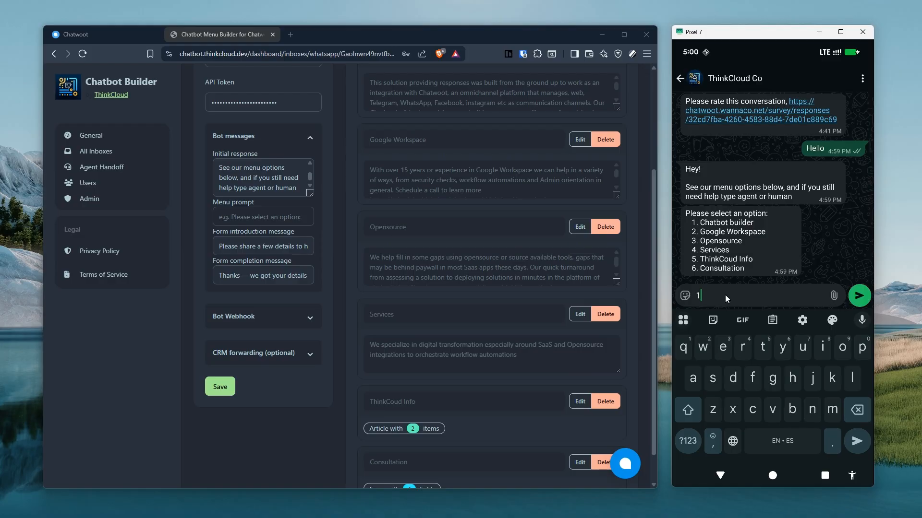
key("Return")
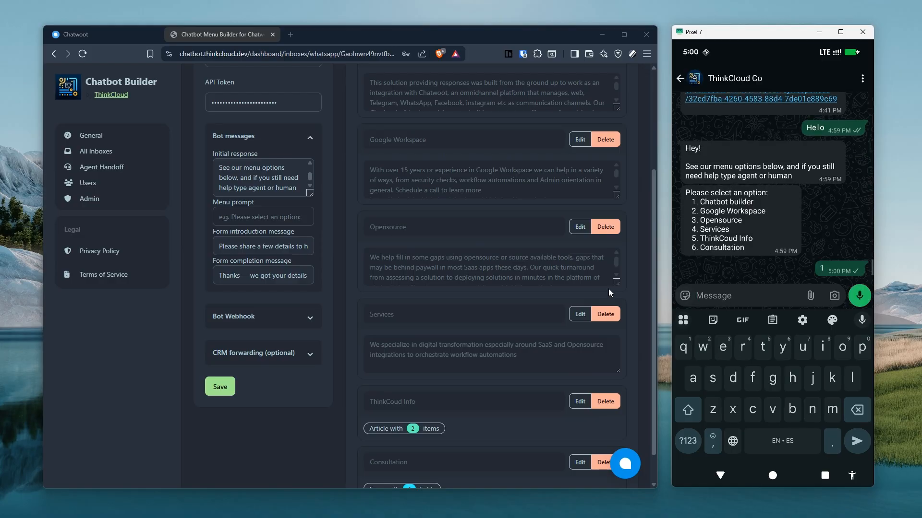
scroll(529, 289, "up", 3)
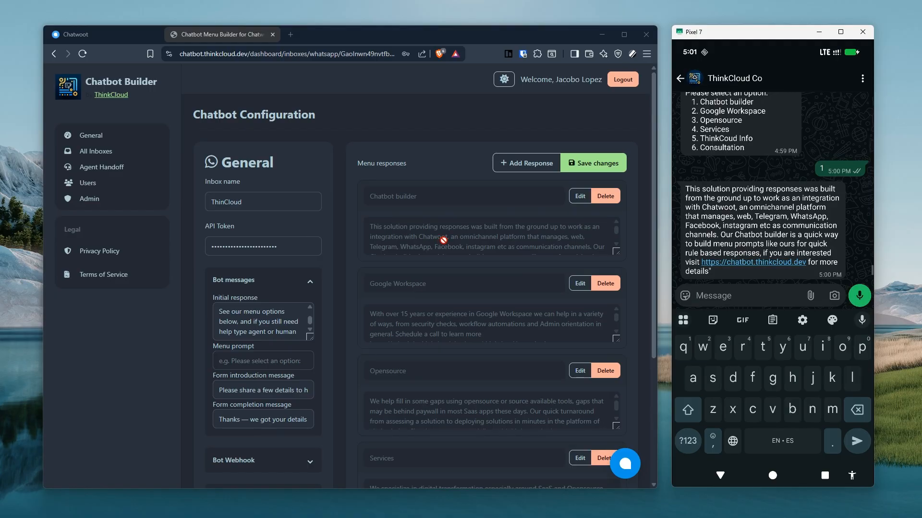
scroll(523, 238, "down", 2)
scroll(531, 235, "down", 1)
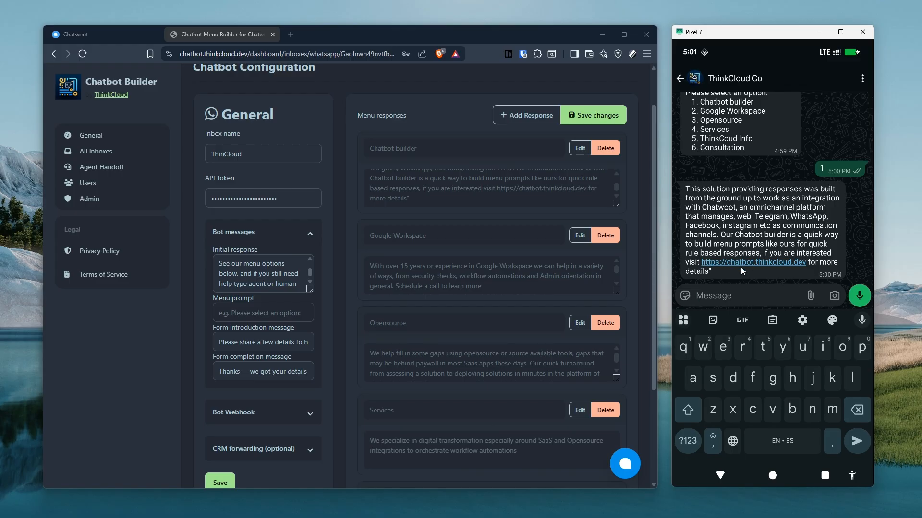
type("Menu")
key("Return")
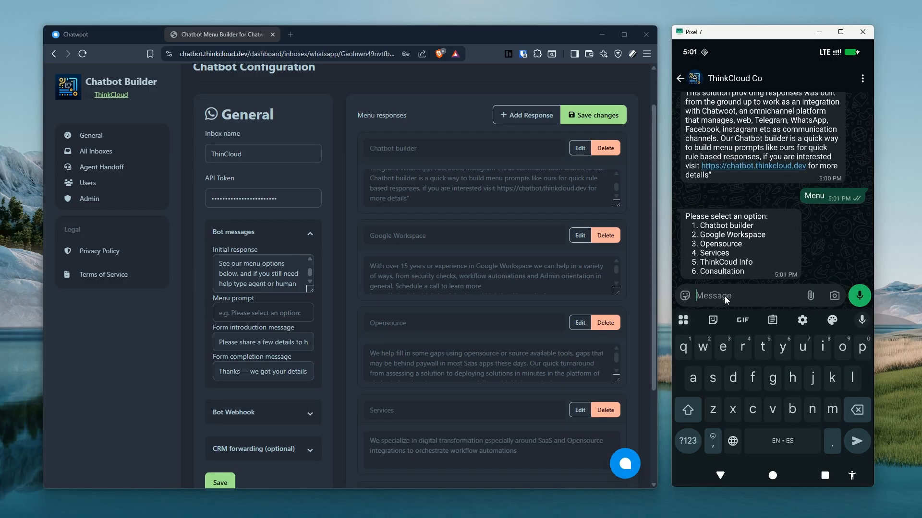
Send 'Hey' as an invalid choice, then '2' to get the Google Workspace reply.
scroll(259, 331, "up", 1)
scroll(258, 333, "down", 1)
scroll(258, 333, "down", 1)
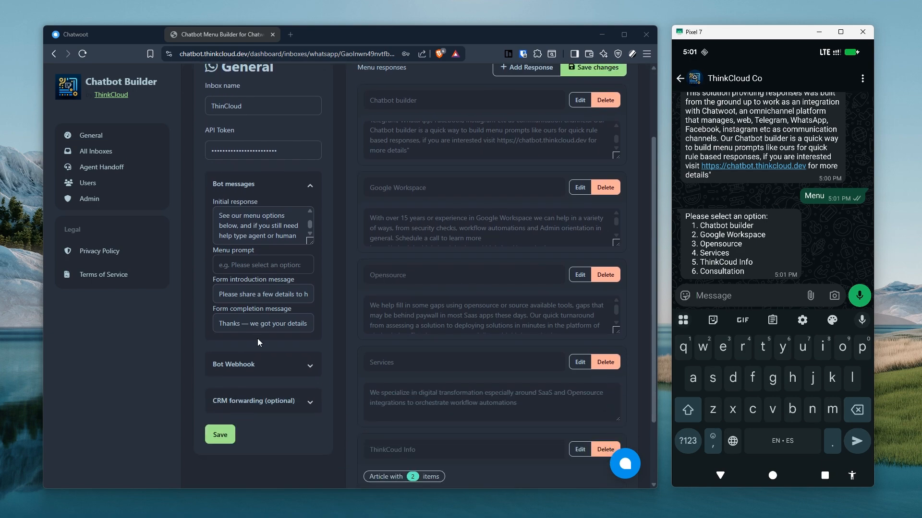
scroll(256, 260, "down", 1)
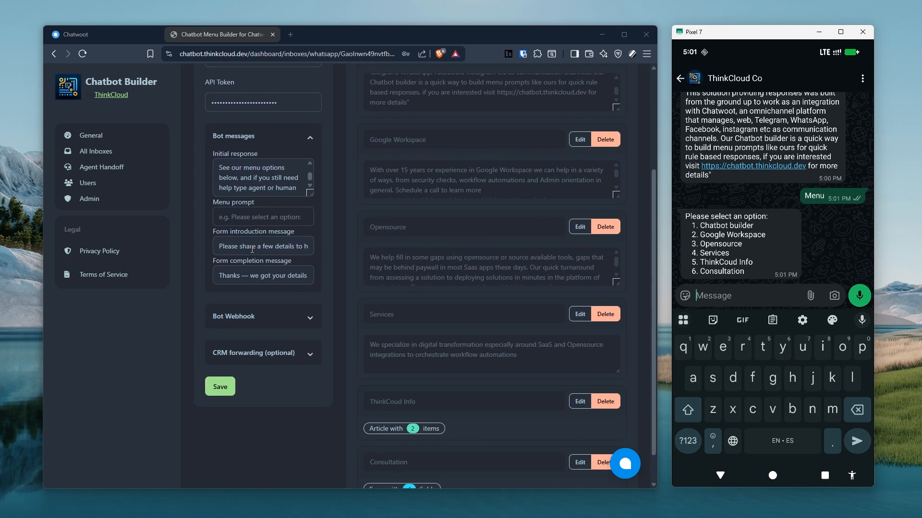
scroll(261, 249, "up", 1)
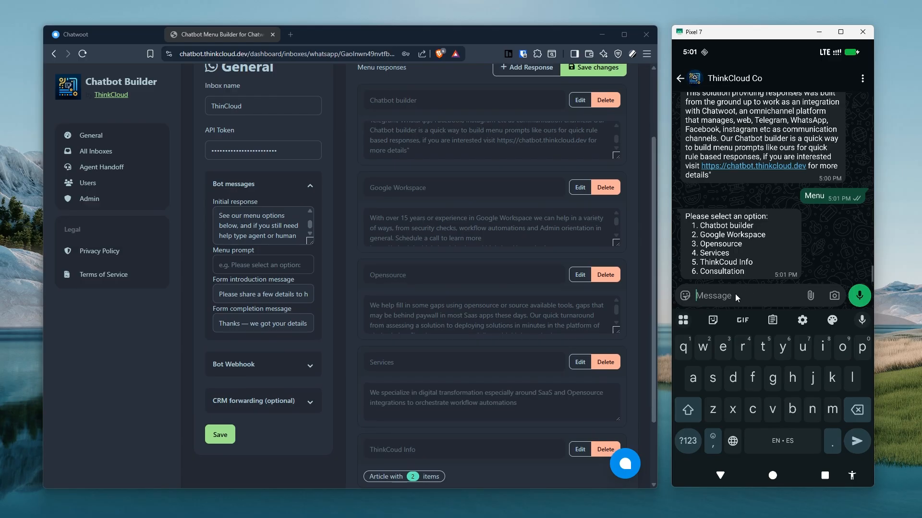
type("Hey")
key("Return")
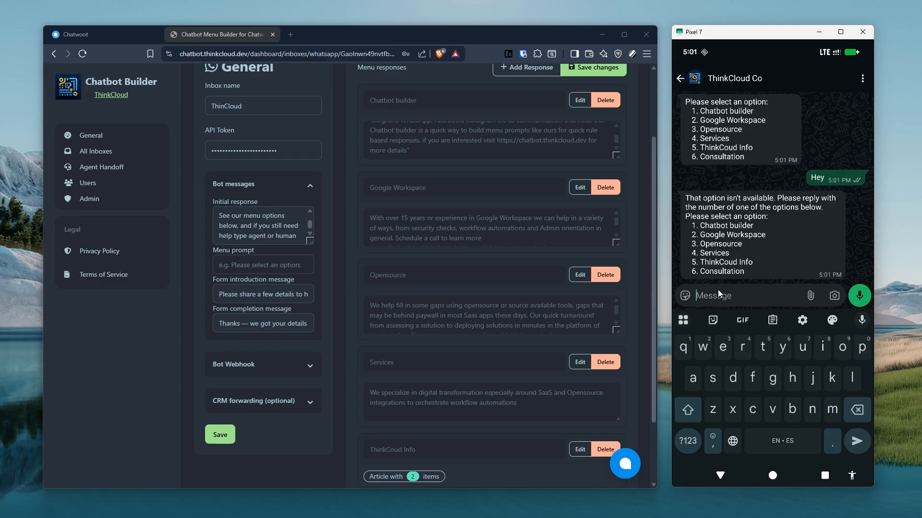
type("2")
key("Return")
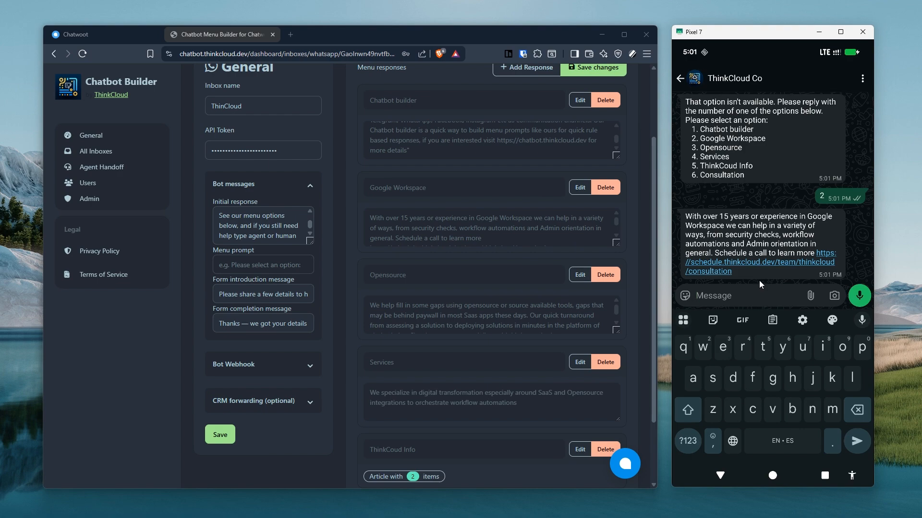
scroll(457, 248, "down", 1)
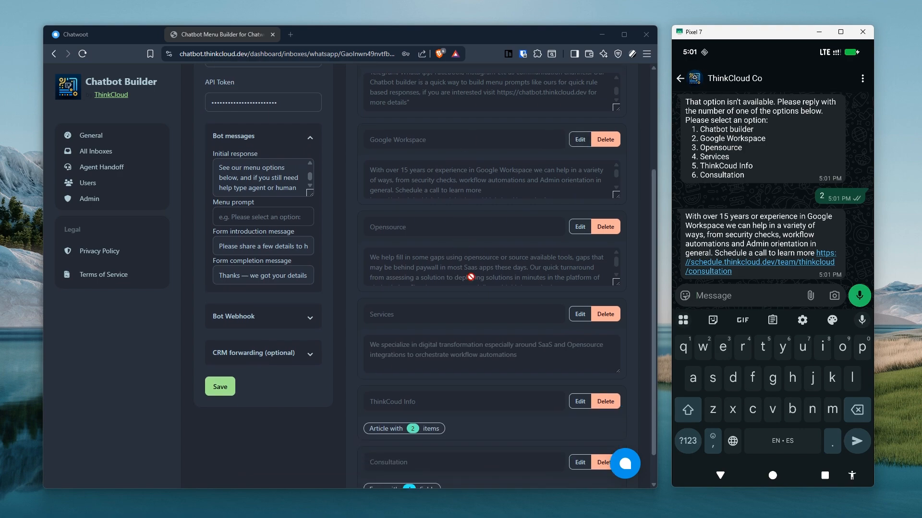
Fix 'years or' to 'years of' in the Google Workspace reply and save the WhatsApp inbox.
left_click(580, 140)
left_click(434, 171)
key("BackSpace")
type("f")
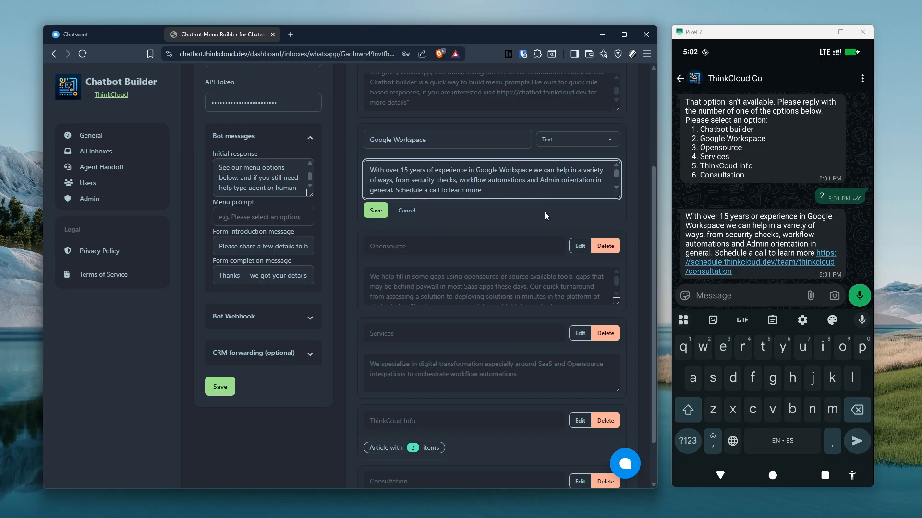
left_click(376, 210)
left_click(583, 162)
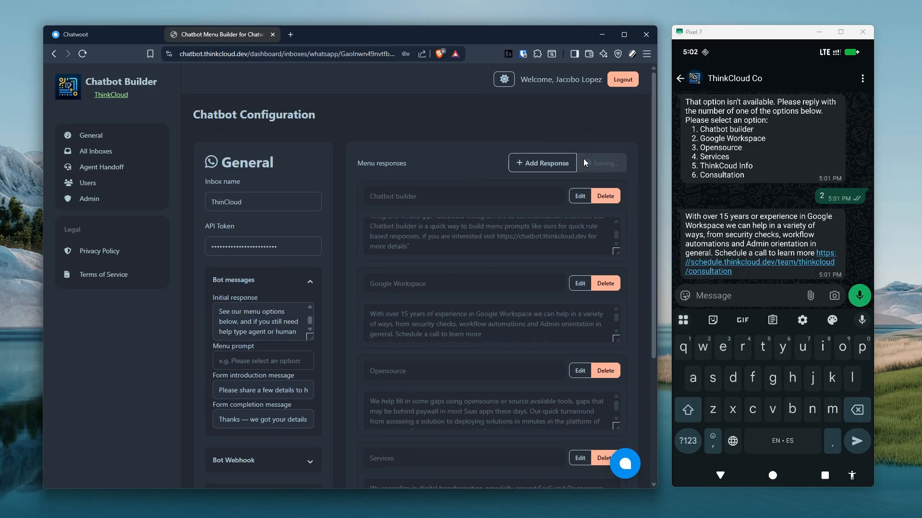
left_click(724, 297)
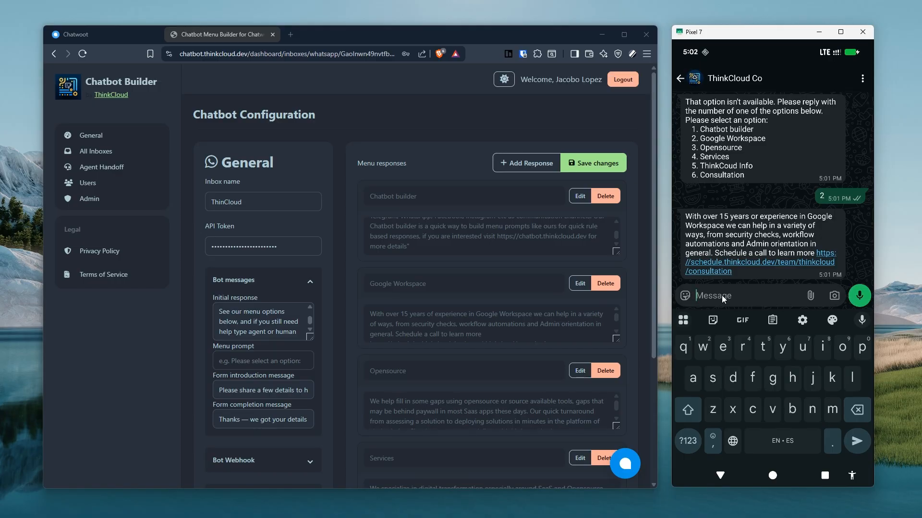
Send 'Hey', '3' and 'Menu' in WhatsApp and check the bot's replies.
type("Hey")
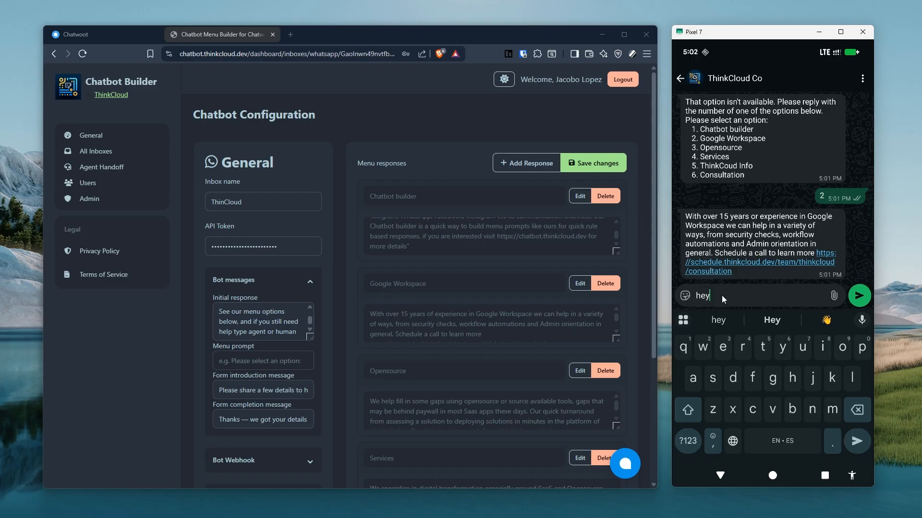
key("Return")
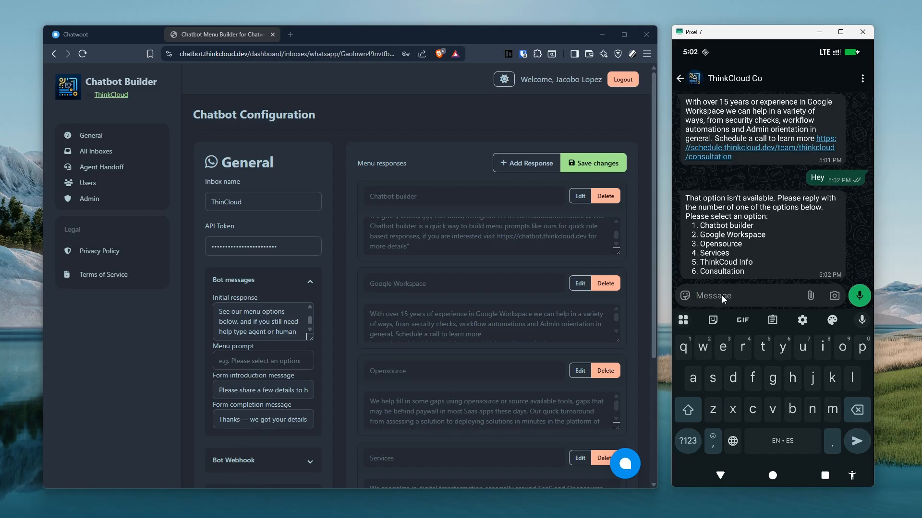
type("3")
key("Return")
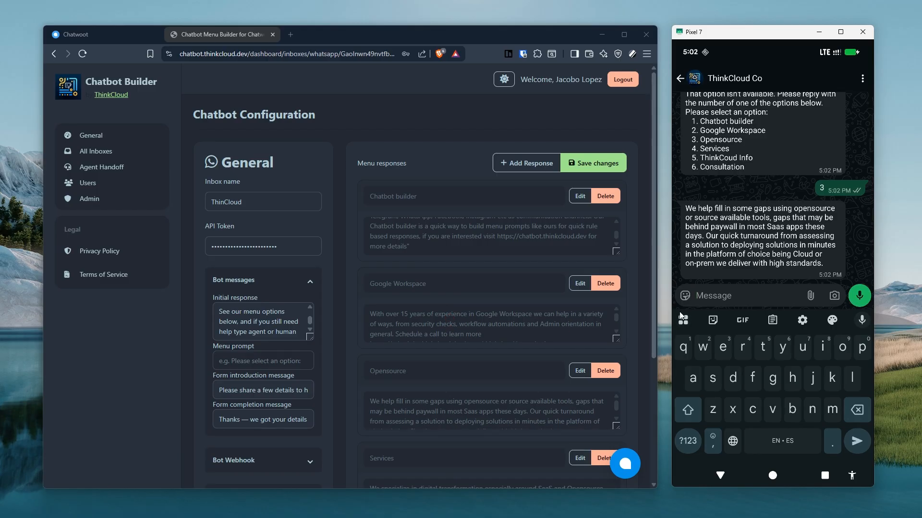
scroll(736, 234, "up", 3)
scroll(736, 234, "down", 5)
type("Menu")
key("Return")
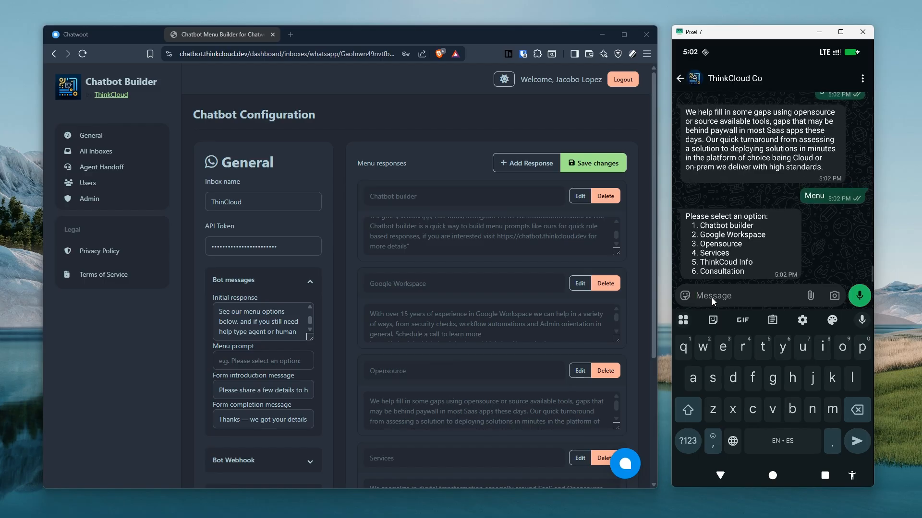
Send '2' to confirm the corrected 15-years reply, then 'Menu' for the six-option list.
type("2")
key("Return")
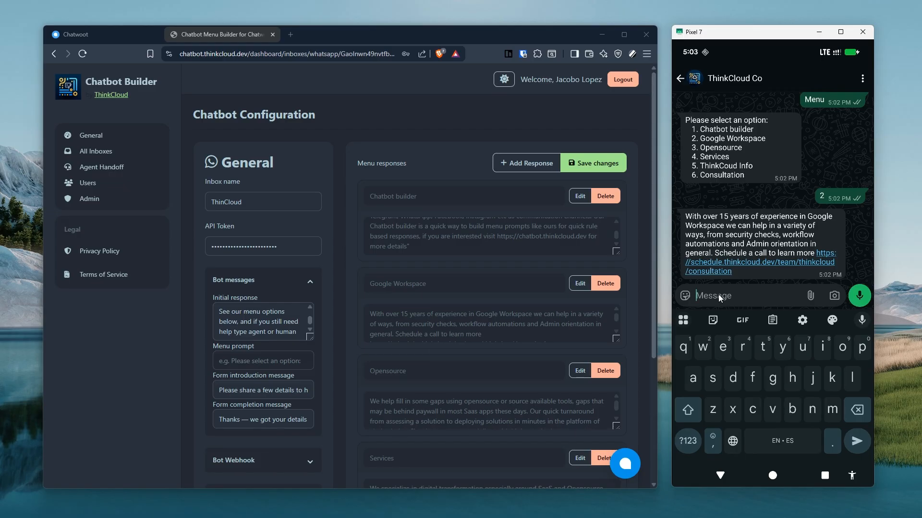
type("Menu")
key("Return")
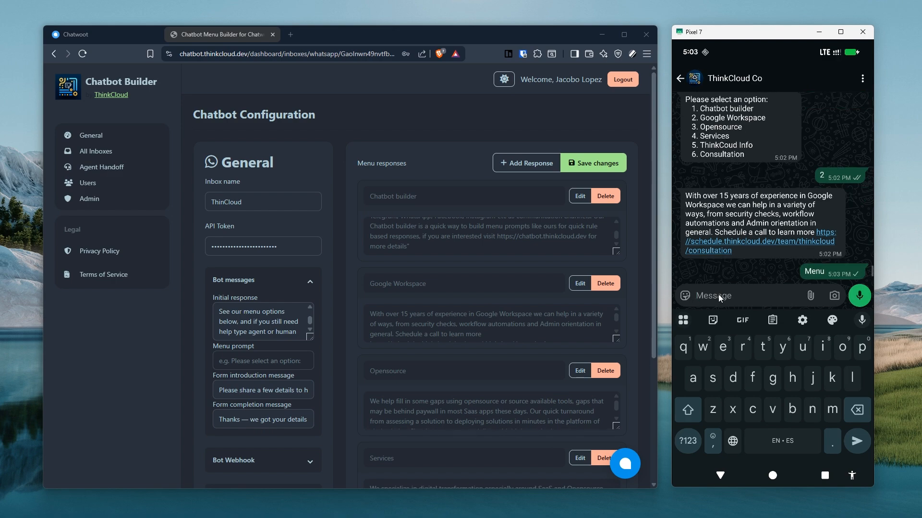
scroll(516, 278, "down", 3)
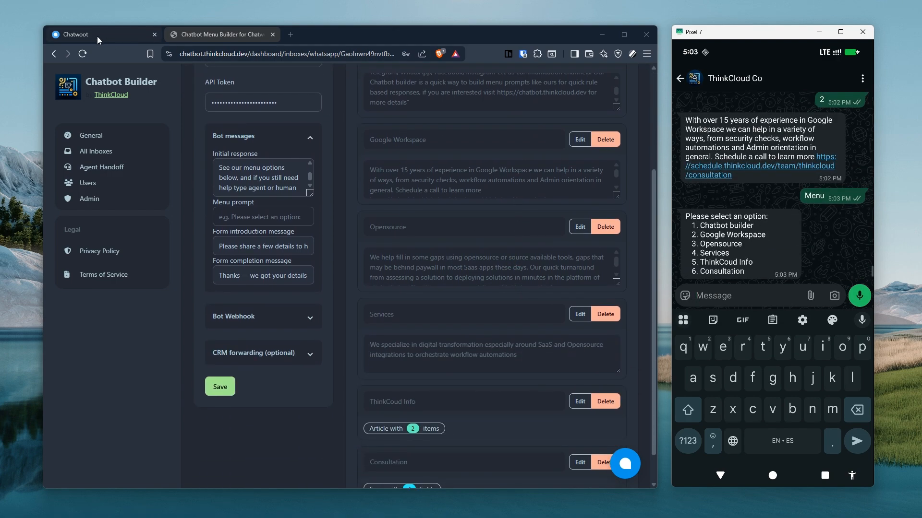
Open the Consultation form for editing and send '6' from WhatsApp to start it.
scroll(305, 257, "down", 1)
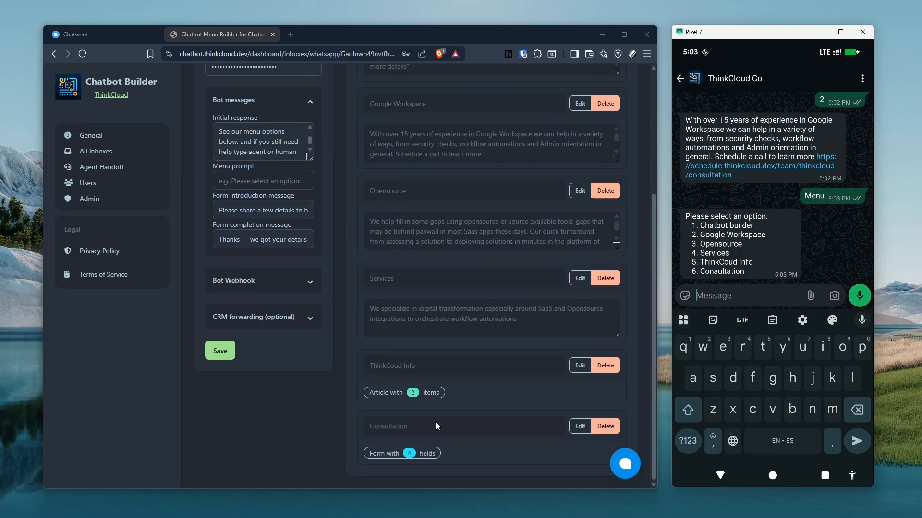
left_click(580, 426)
scroll(456, 368, "down", 6)
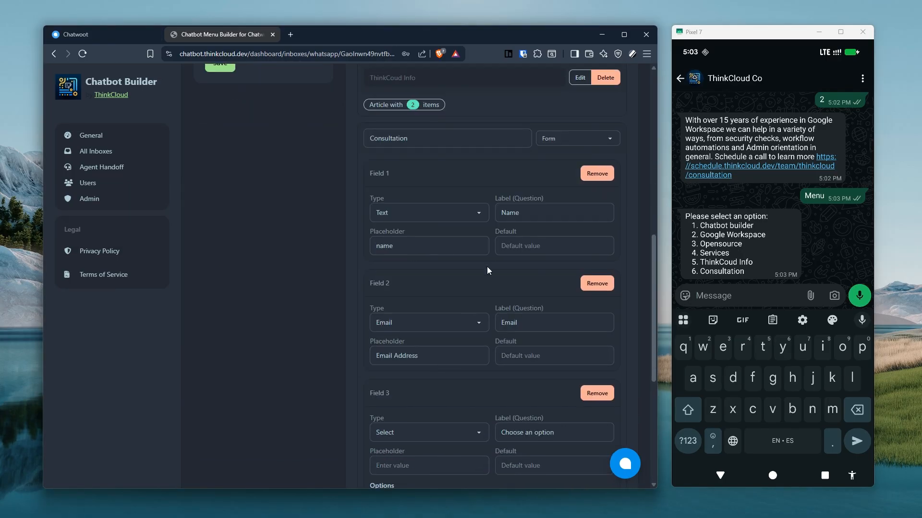
left_click(717, 301)
type("6")
key("Return")
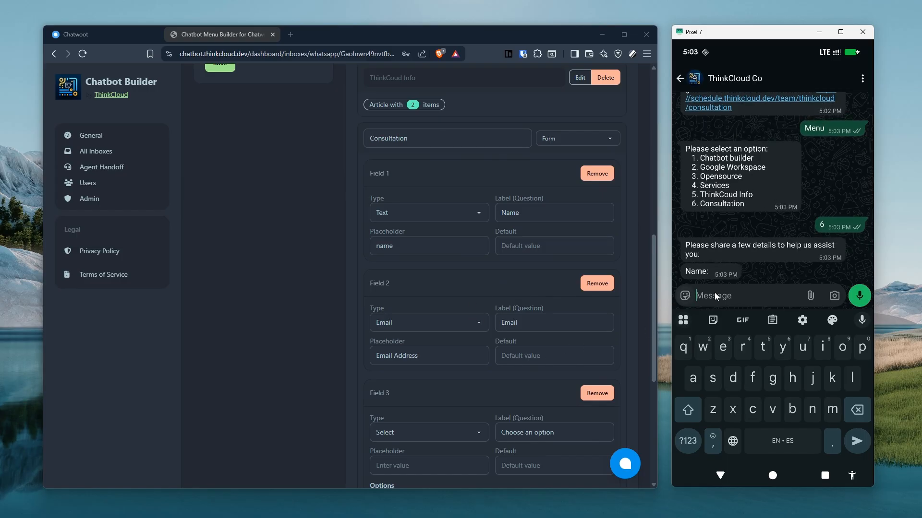
Answer with a name, an e-mail address, option 3 and 'I'd like to schedule a call with someone'.
left_click(727, 298)
type("Jon")
key("Return")
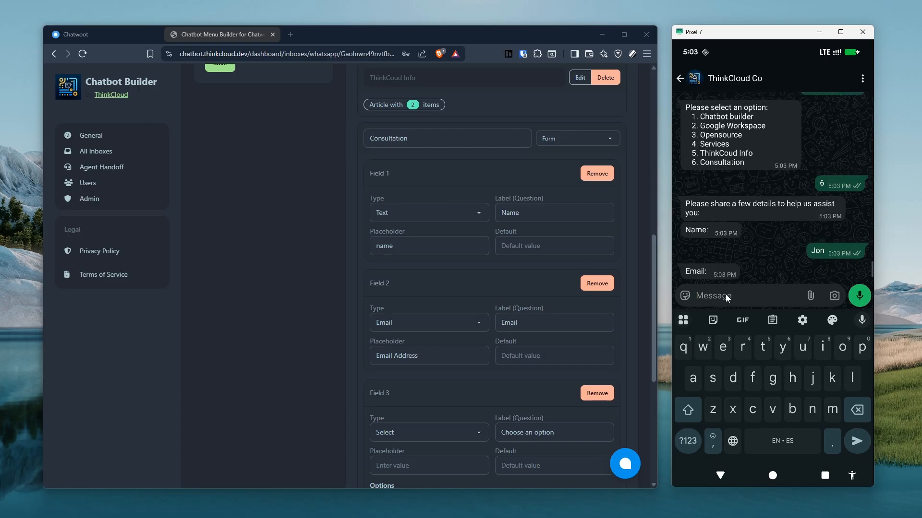
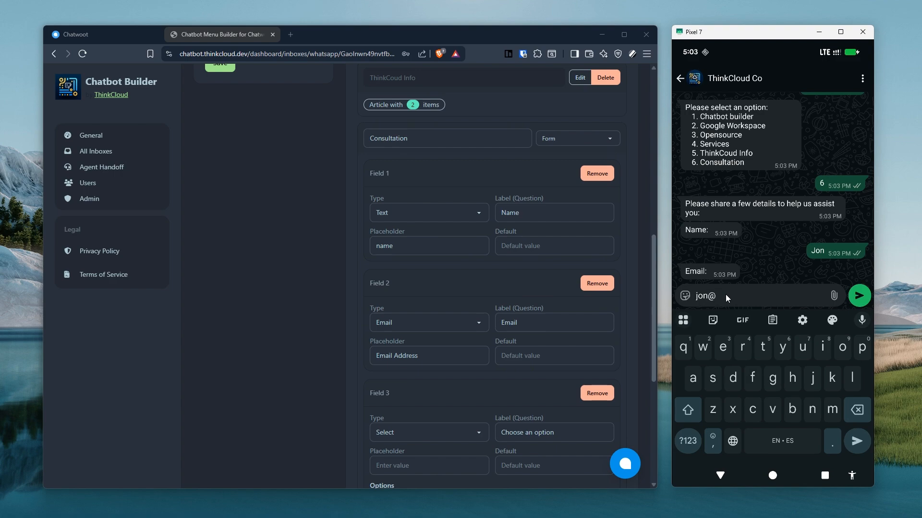
key("Return")
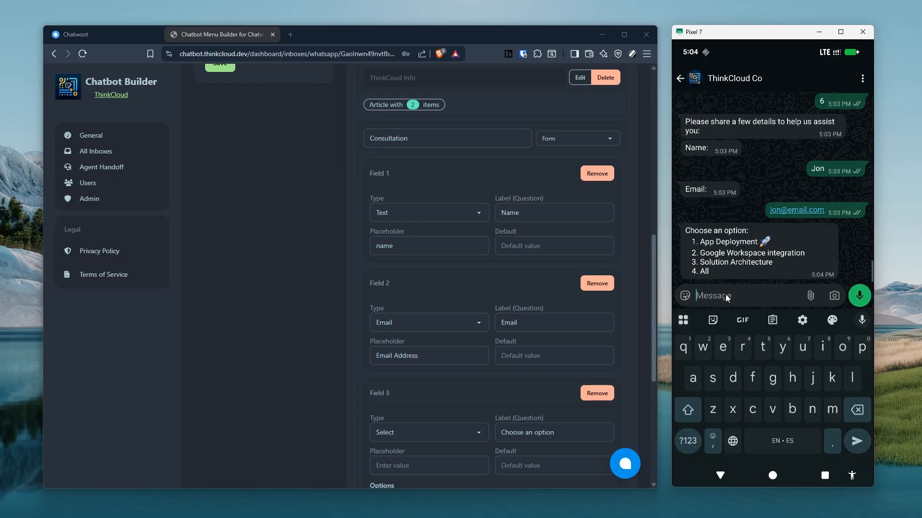
scroll(514, 317, "down", 3)
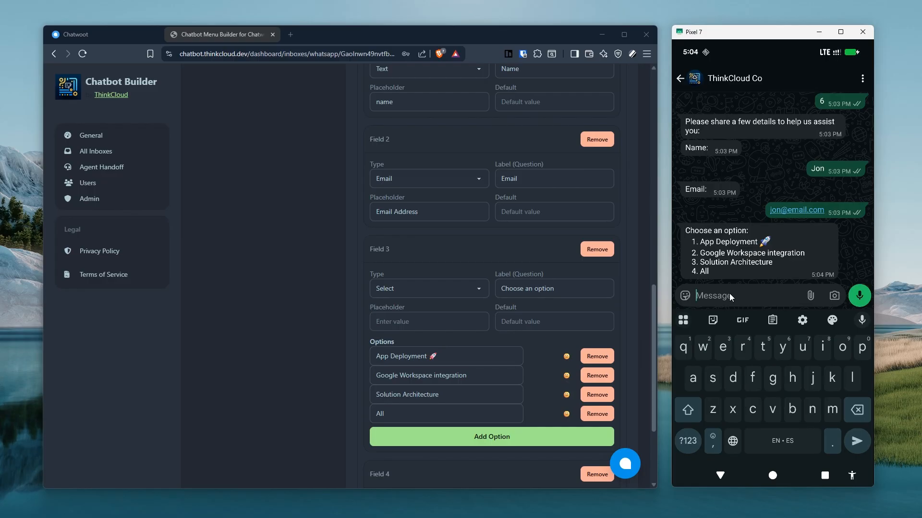
type("3")
key("Return")
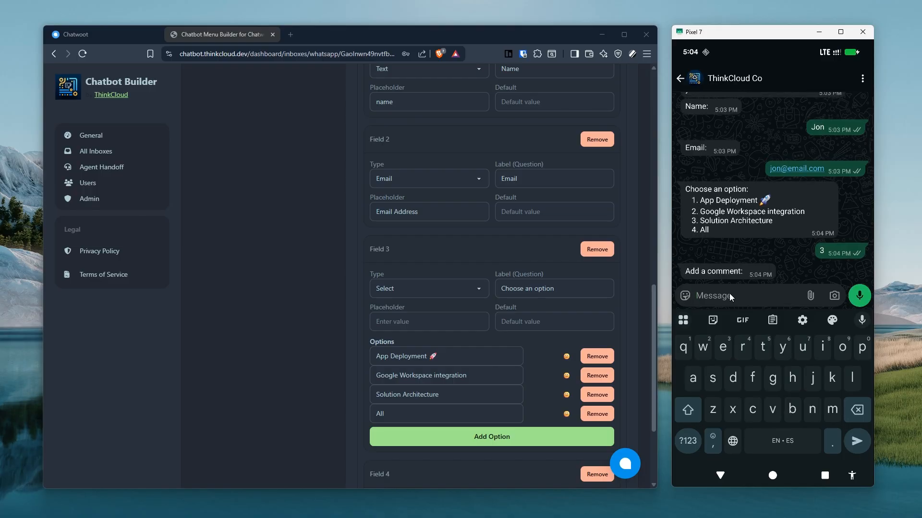
type("I")
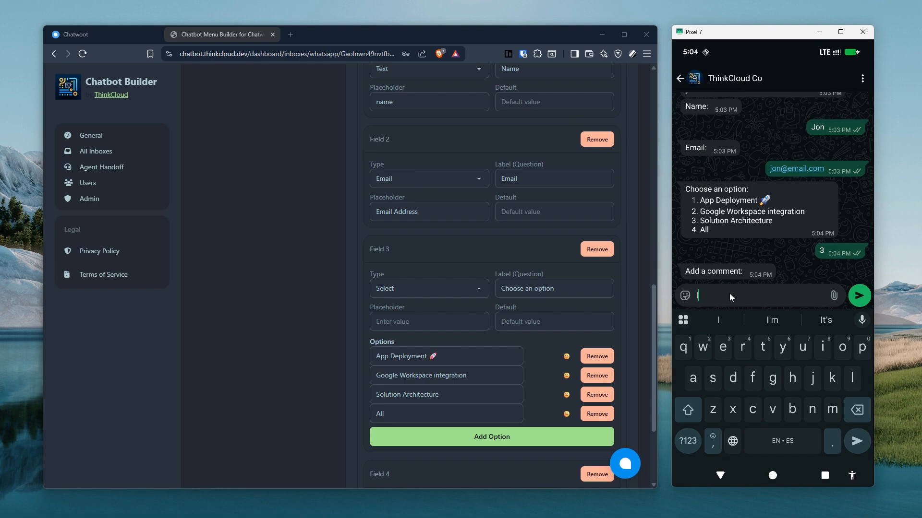
type("'d like to schedule a call ")
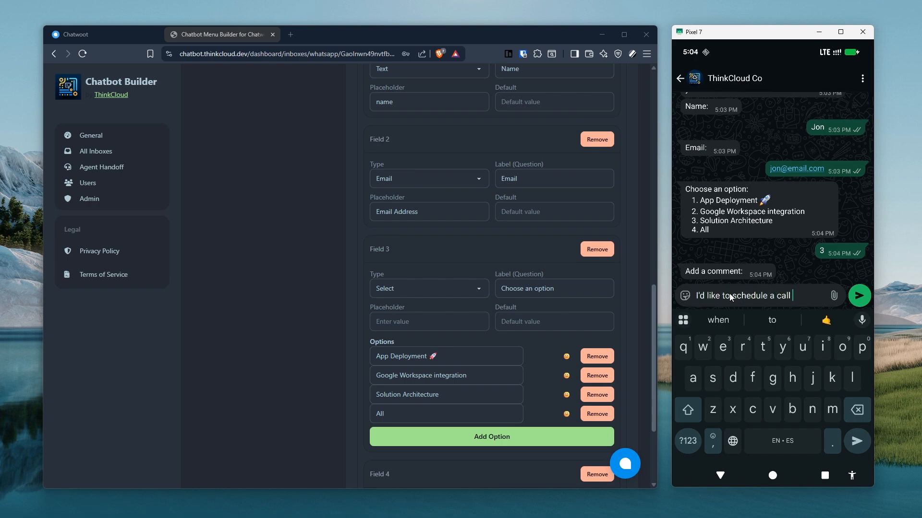
type("with someone")
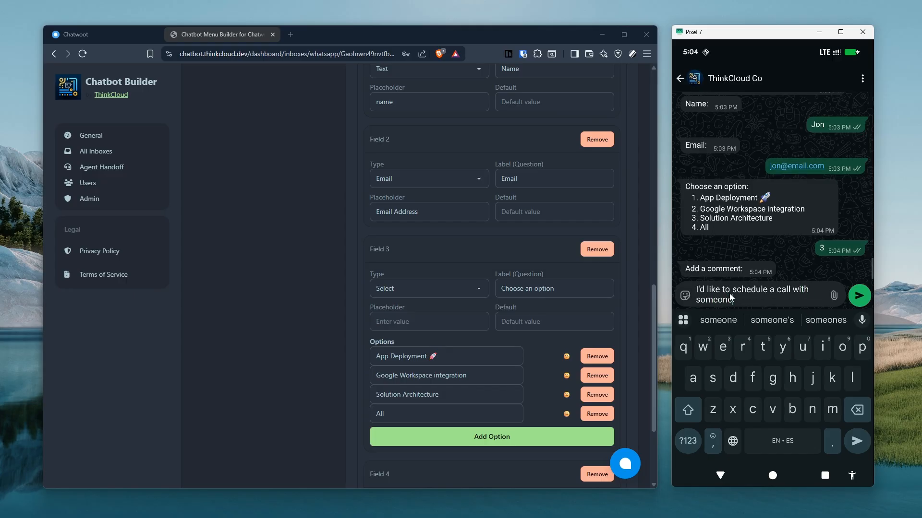
key("Return")
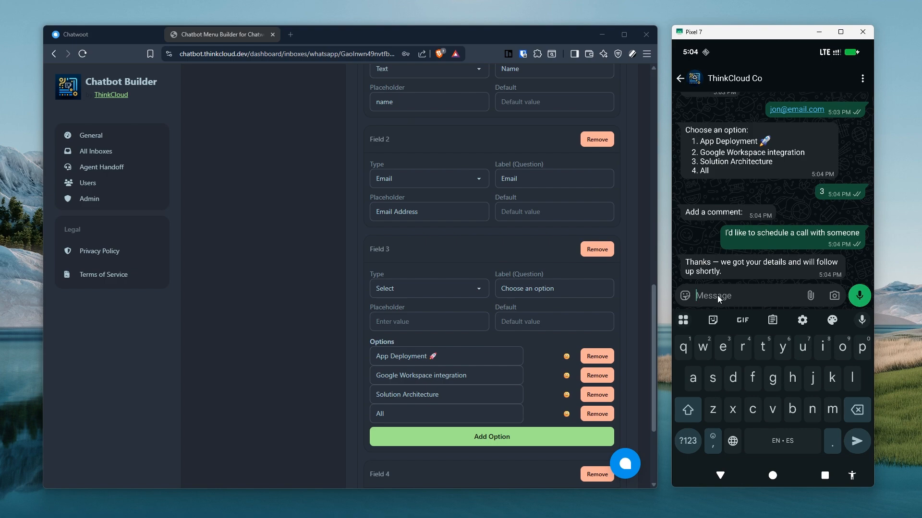
Read the full Form completion and Form introduction messages, then return to the Chatwoot inbox.
scroll(390, 234, "up", 5)
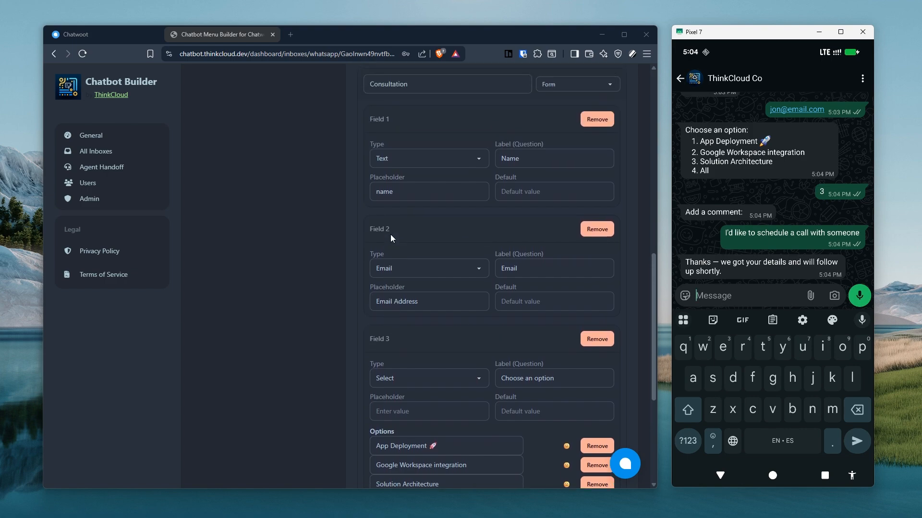
scroll(295, 297, "up", 4)
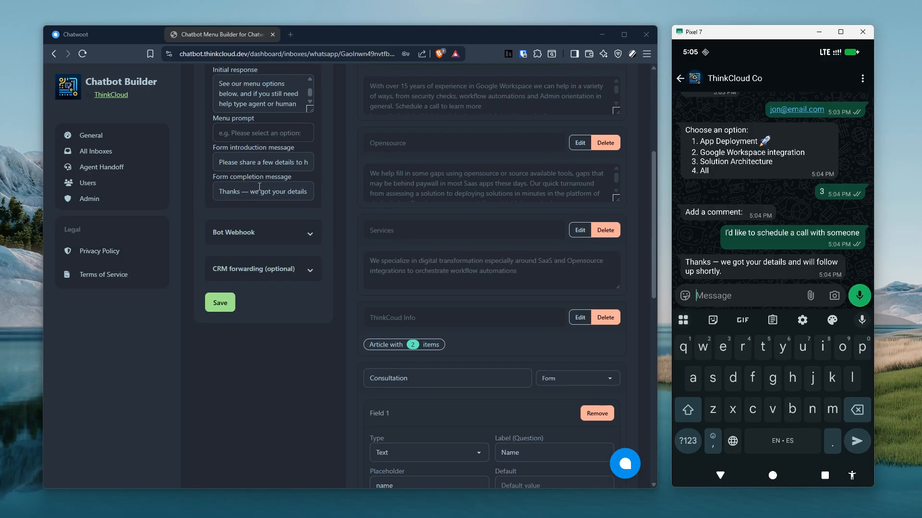
left_click(242, 192)
left_click_drag(231, 192, 307, 193)
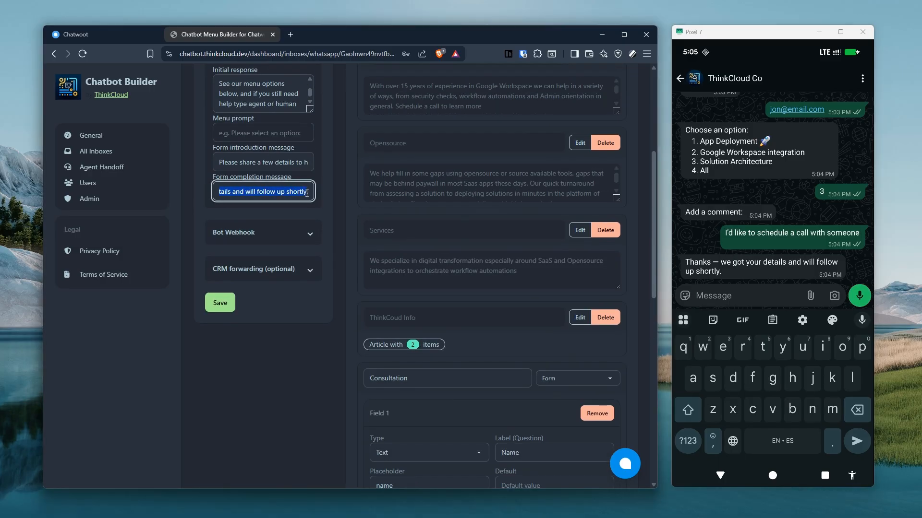
left_click(247, 162)
left_click_drag(229, 162, 310, 163)
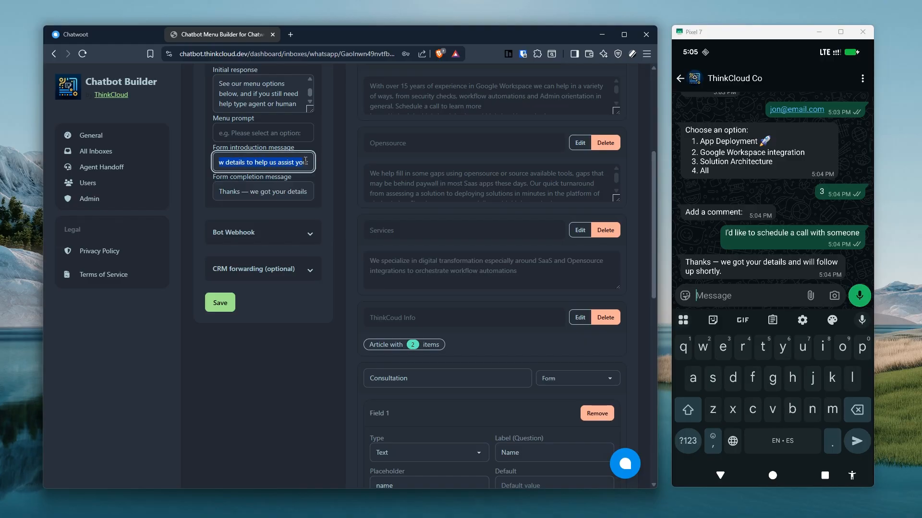
left_click(293, 164)
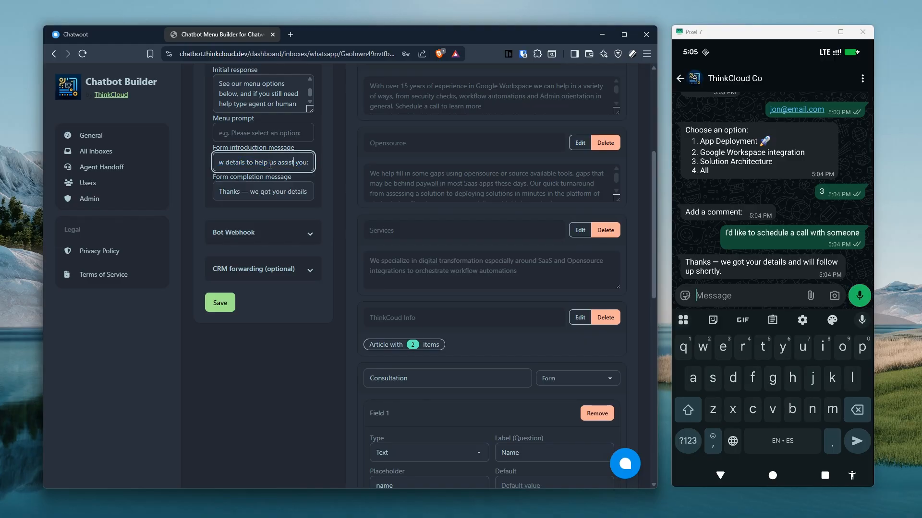
left_click(718, 297)
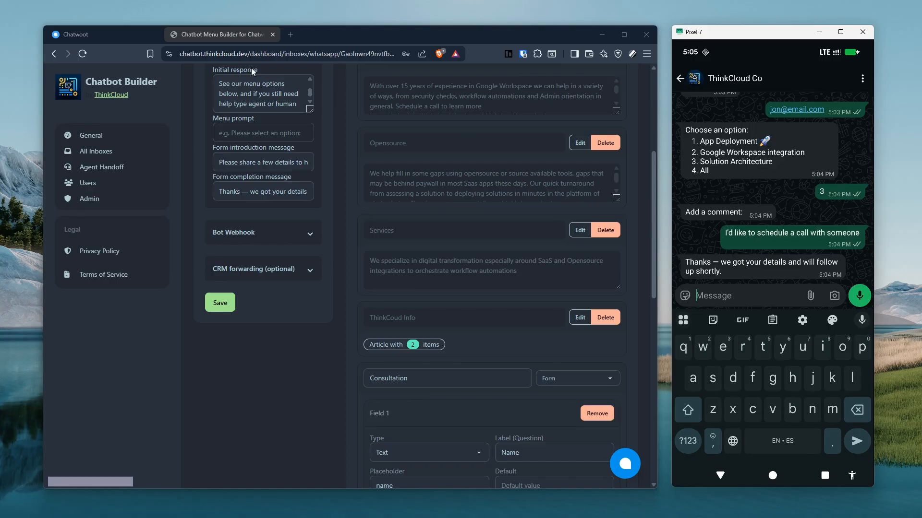
left_click(85, 29)
Open the WhatsApp conversation to review the Form submission received note and bot-handling notice.
left_click(234, 137)
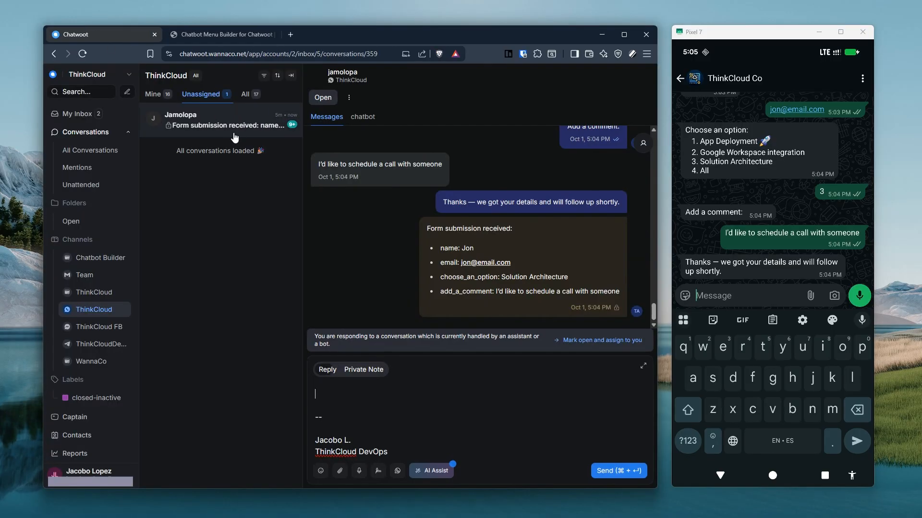
scroll(397, 239, "up", 5)
scroll(397, 239, "down", 8)
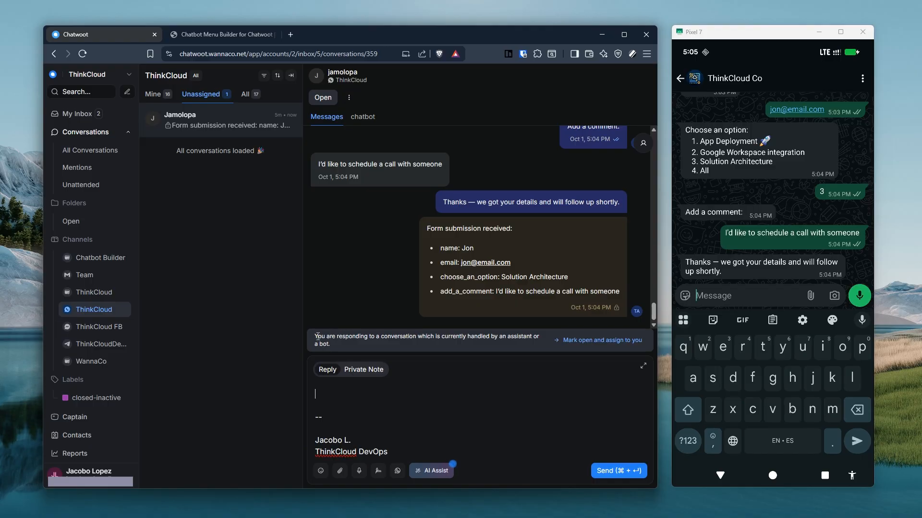
left_click_drag(317, 336, 339, 346)
left_click(411, 354)
left_click(744, 296)
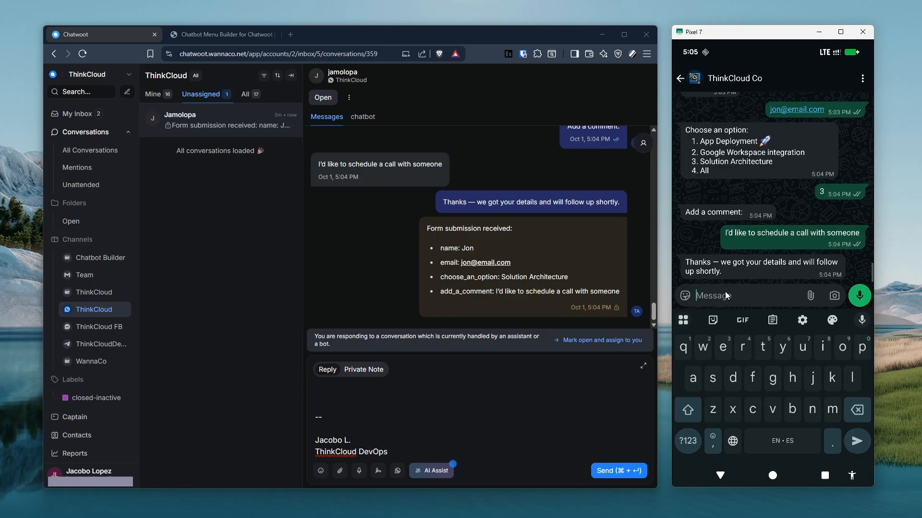
Send 'agent' from the WhatsApp chat to get the wait reply and a live-agent assignment.
type("a")
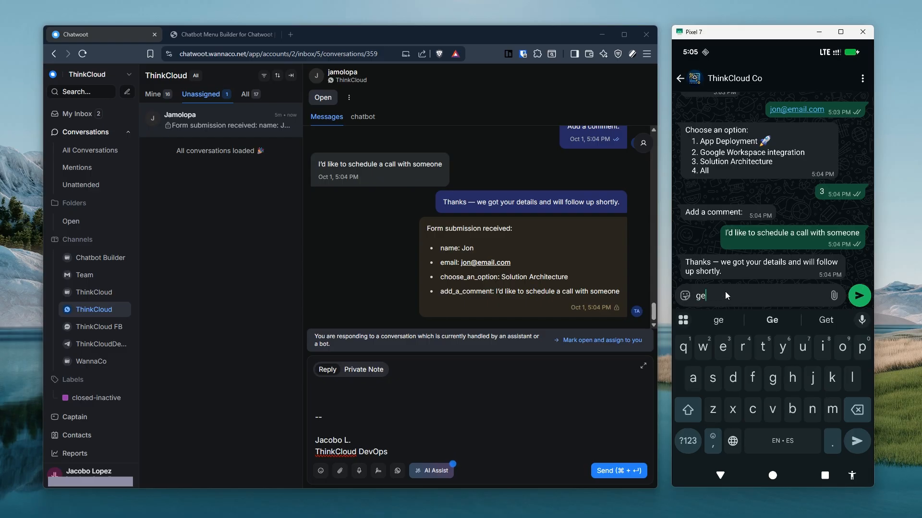
type("gent")
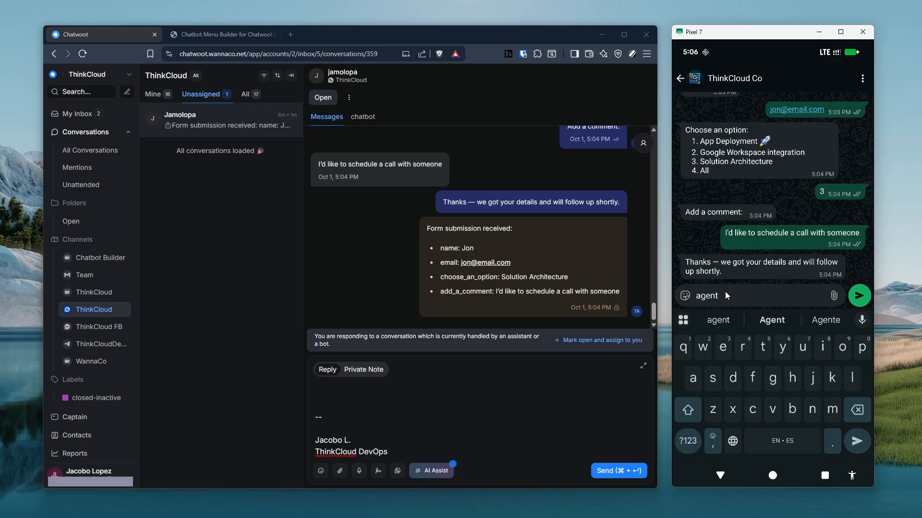
key("Return")
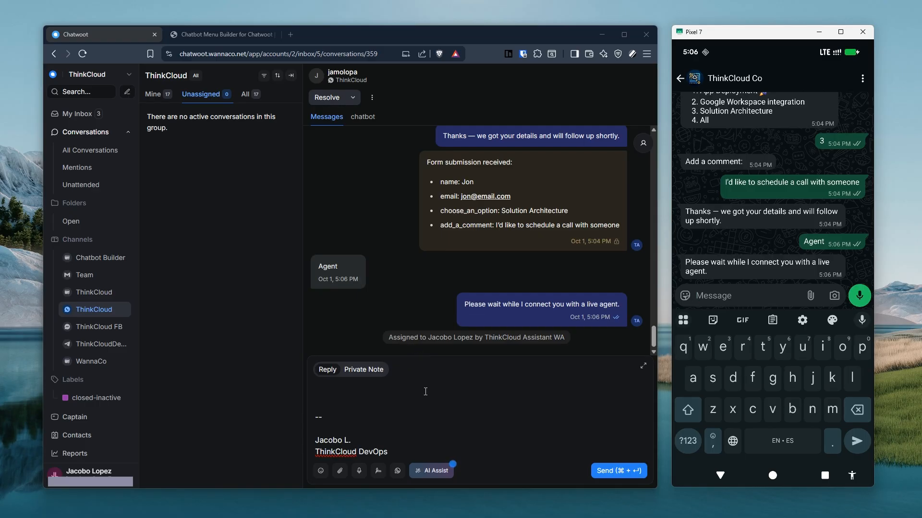
left_click(352, 403)
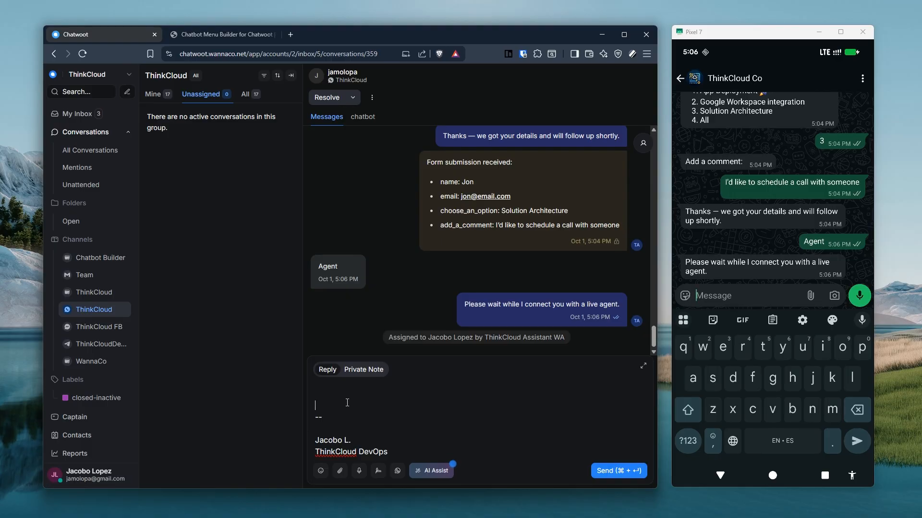
Cancel the Consultation form editor unsaved, leaving it collapsed as a 4-field form.
left_click(205, 38)
scroll(268, 366, "down", 4)
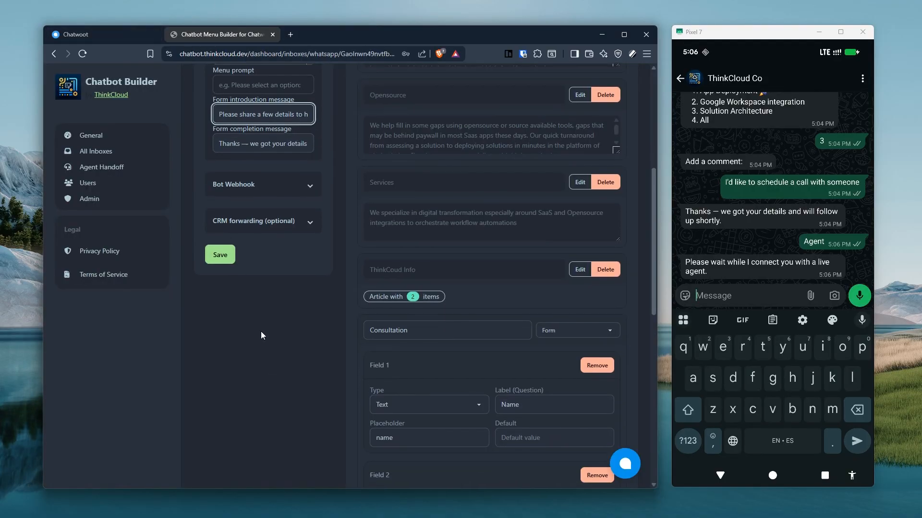
scroll(286, 396, "down", 8)
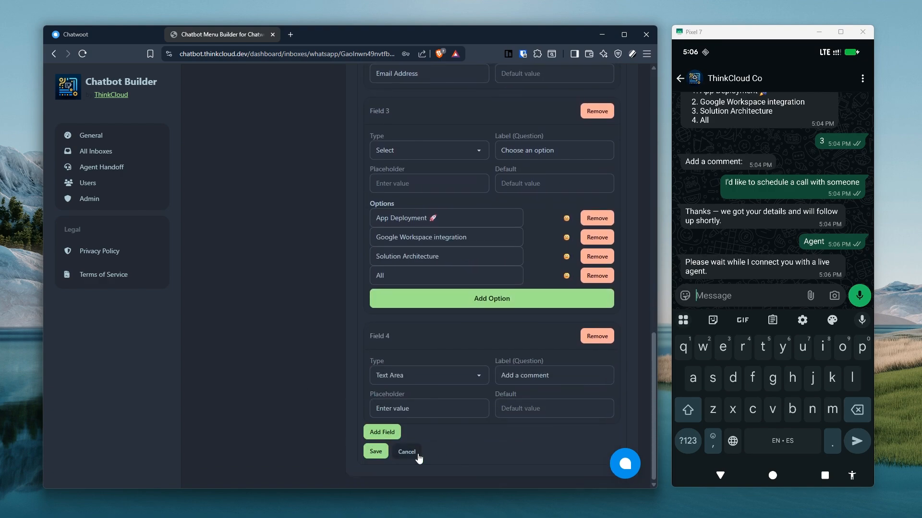
left_click(415, 453)
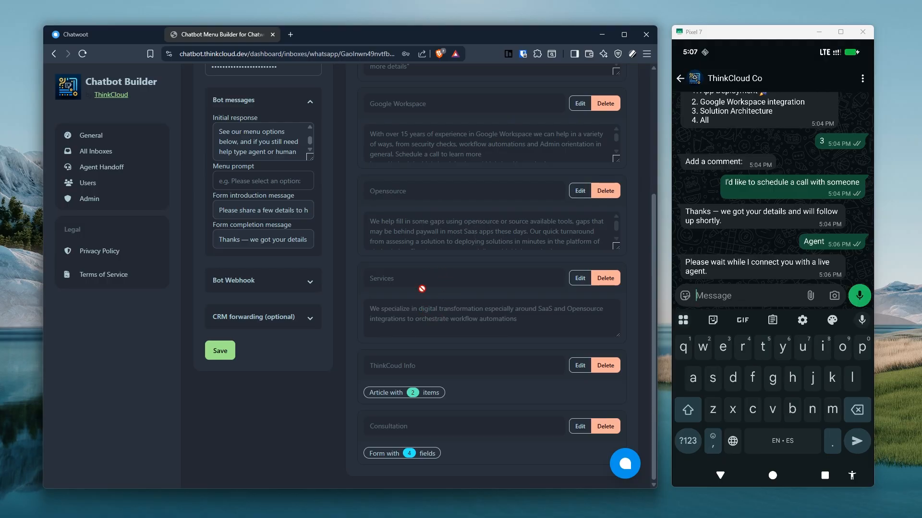
scroll(421, 293, "up", 2)
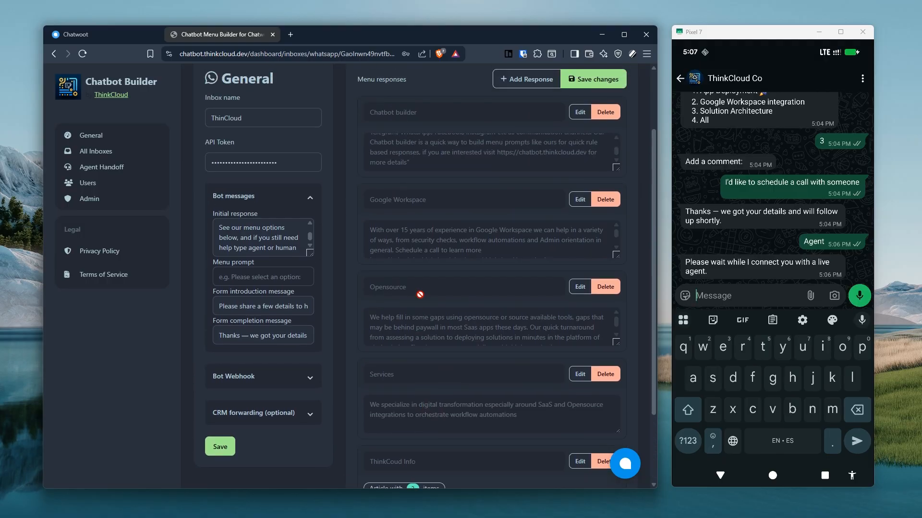